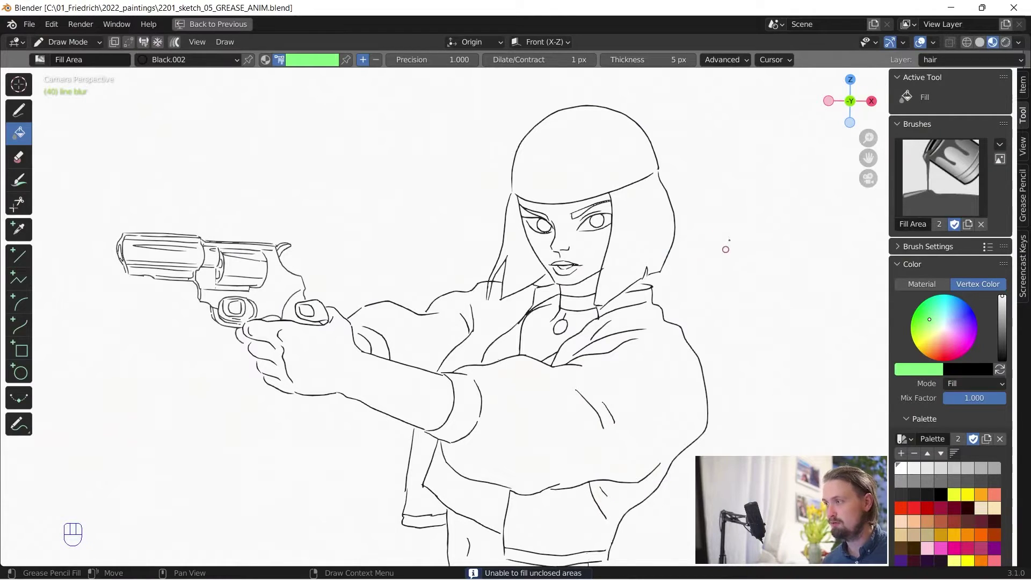
Step: Alternate between the Draw and Fill tools, finishing with the Fill tool active
{"action": "mouse_move", "coordinate": [700, 296]}
{"action": "middle_mouse_down", "text": "ctrl+alt"}
{"action": "mouse_move", "coordinate": [696, 254]}
{"action": "mouse_move", "coordinate": [693, 284]}
{"action": "middle_mouse_up", "text": "ctrl+alt"}
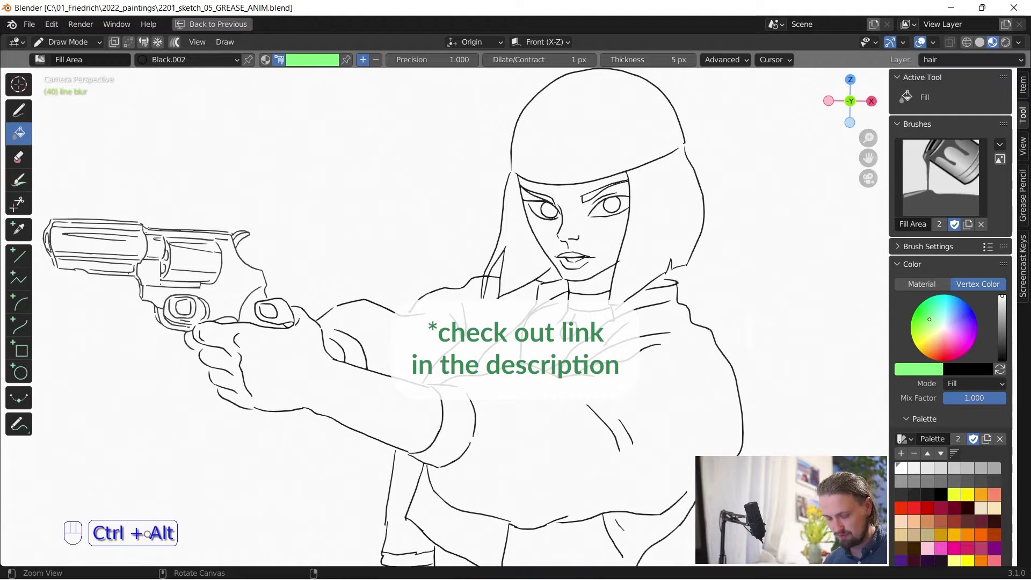
{"action": "middle_click_drag", "start_coordinate": [468, 224], "coordinate": [404, 208], "text": "alt"}
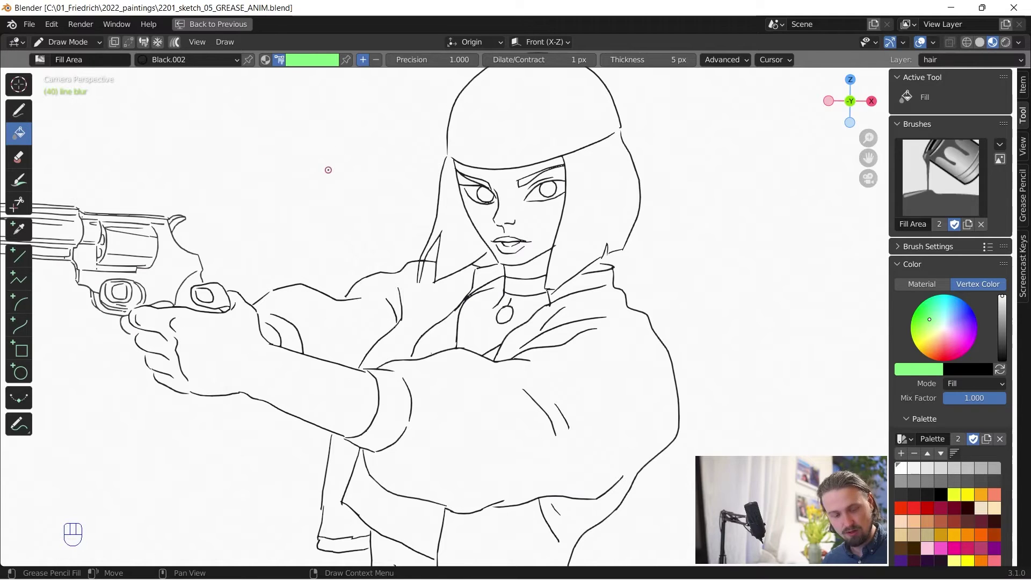
{"action": "key", "text": "shift+q"}
{"action": "key", "text": "shift+q"}
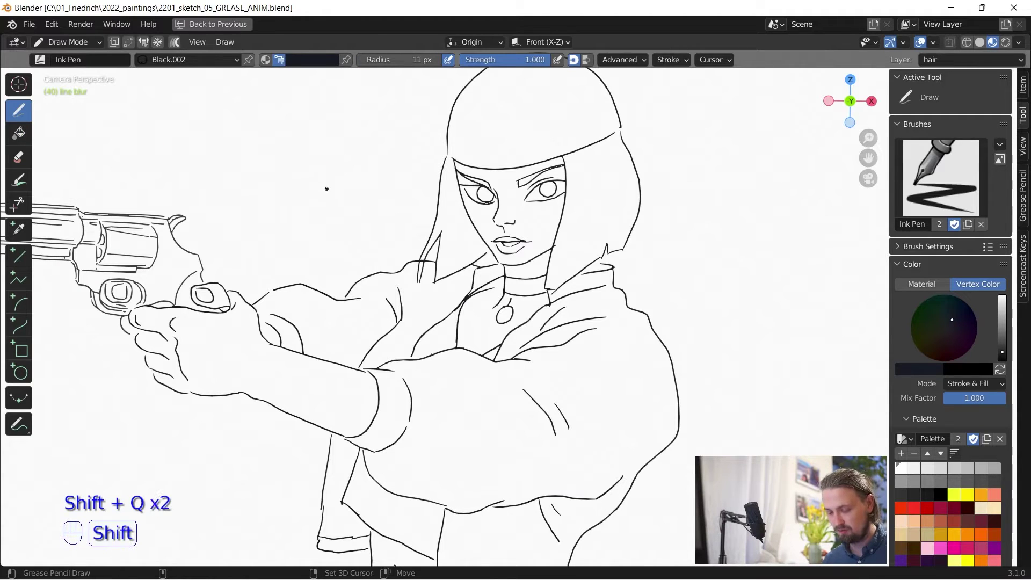
{"action": "key", "text": "shift+g"}
{"action": "key", "text": "shift+q"}
{"action": "key", "text": "shift+g"}
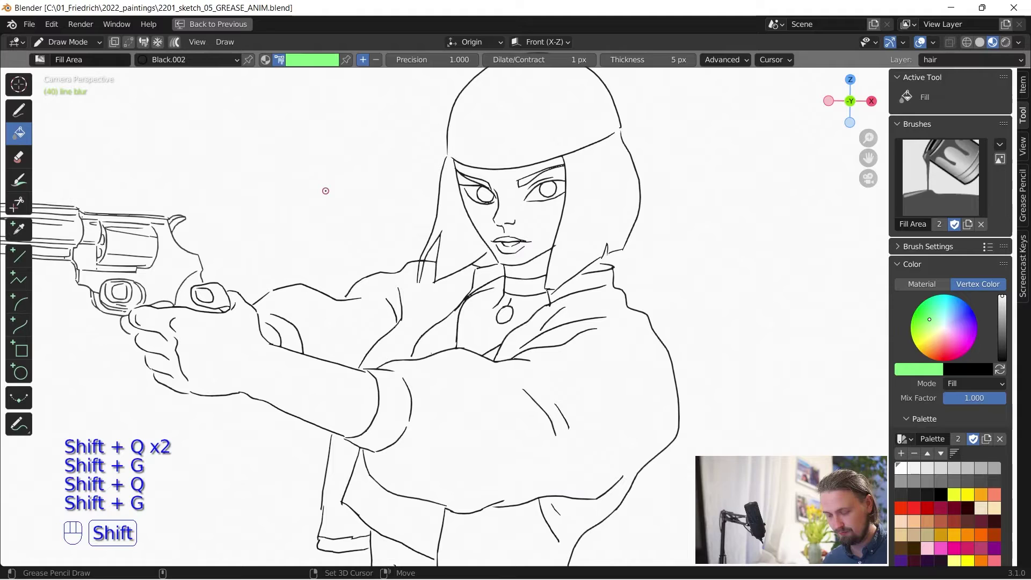
{"action": "key", "text": "shift+q"}
{"action": "key", "text": "shift+g"}
{"action": "key", "text": "shift+q"}
{"action": "key", "text": "shift+g"}
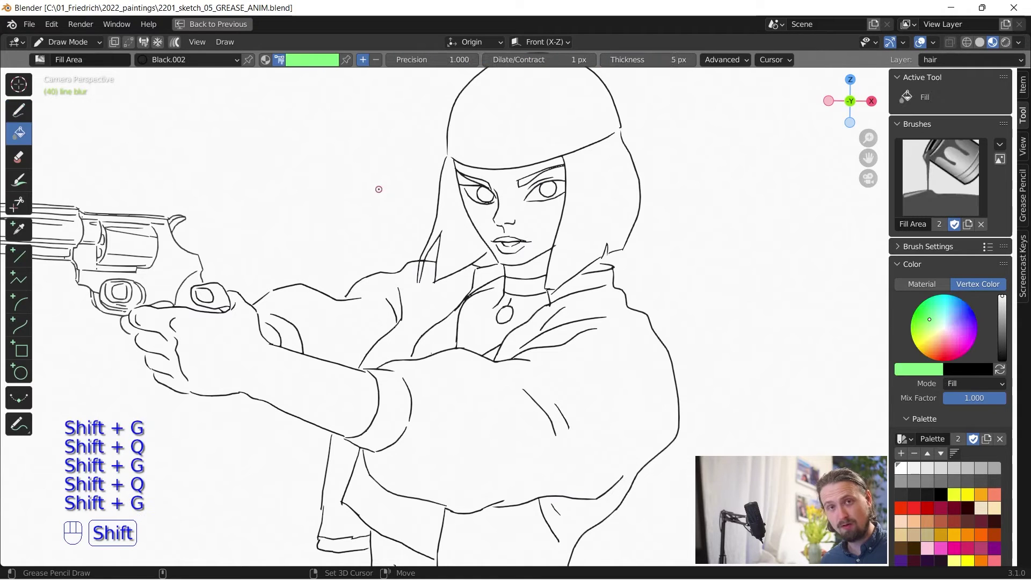
{"action": "key", "text": "shift+q"}
{"action": "key", "text": "shift+g"}
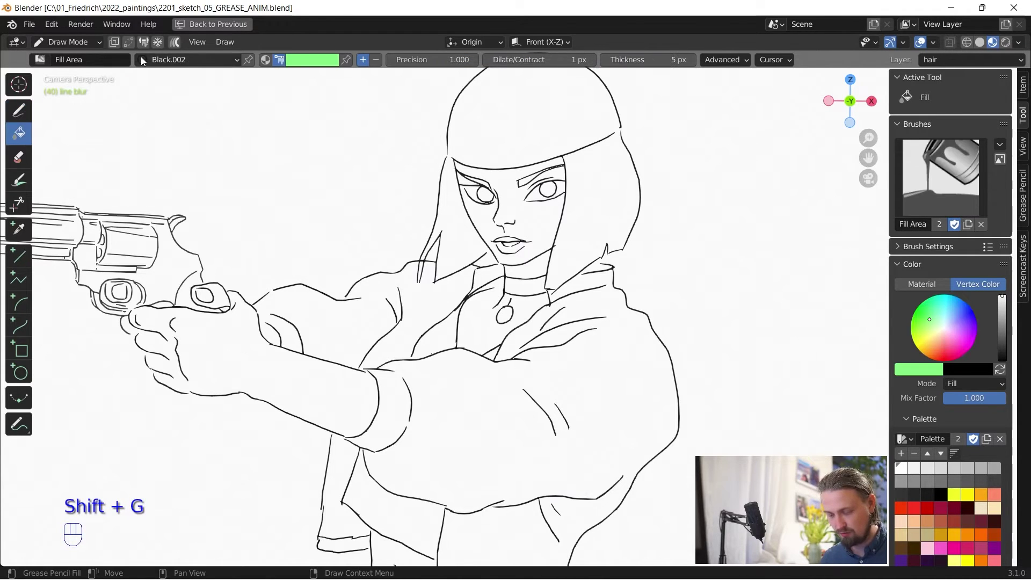
Step: Assign the FILL material to the Fill Area brush
{"action": "left_click", "coordinate": [142, 60]}
{"action": "left_click", "coordinate": [124, 103]}
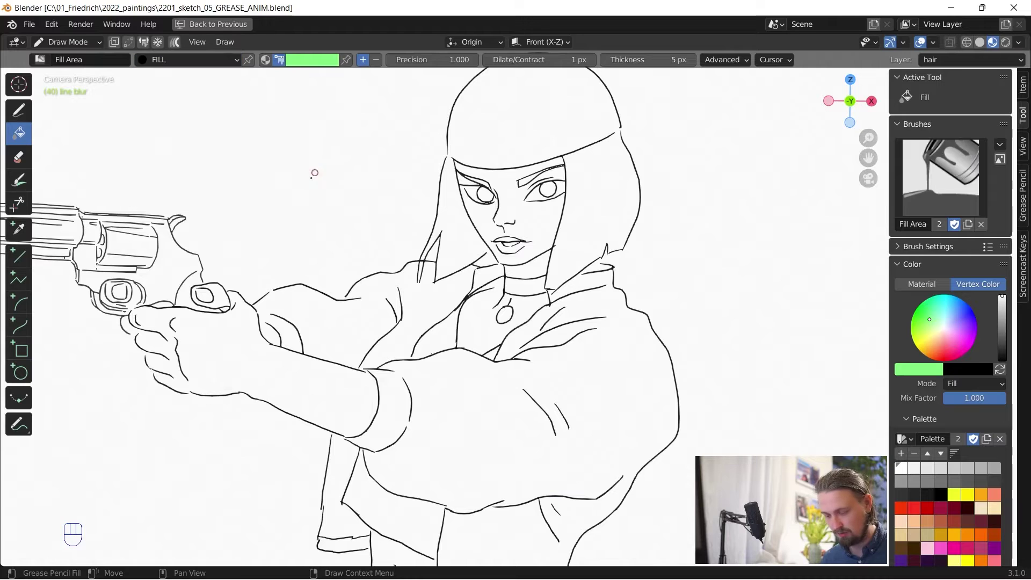
Step: Close the gaps in the far sleeve's outline at the upper crease, the jaw line and the collar with thin boundary strokes
{"action": "middle_click_drag", "start_coordinate": [314, 133], "coordinate": [267, 98], "text": "alt"}
{"action": "middle_click_drag", "start_coordinate": [597, 235], "coordinate": [601, 183], "text": "ctrl+alt"}
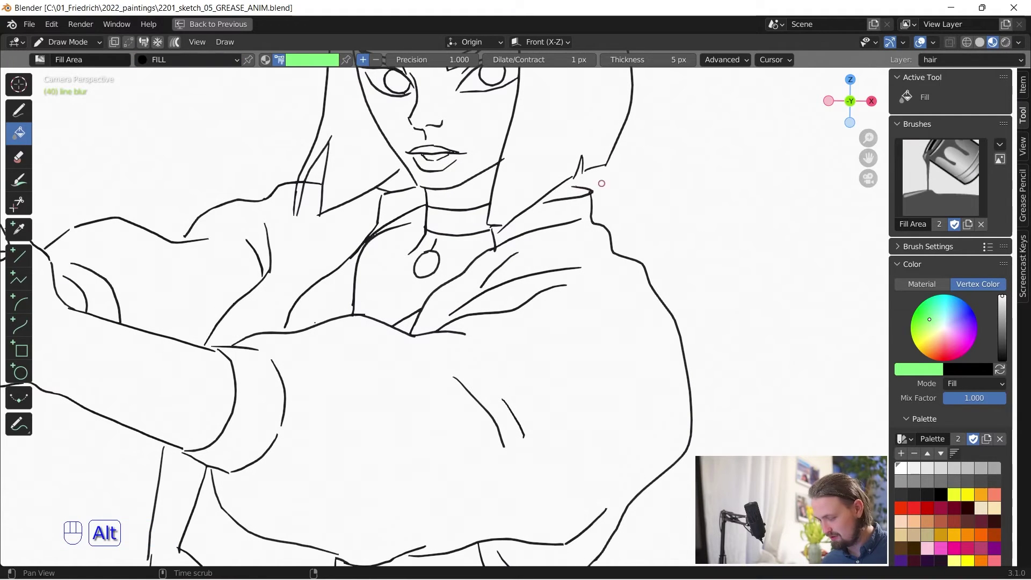
{"action": "middle_click_drag", "start_coordinate": [730, 198], "coordinate": [533, 120], "text": "ctrl+alt"}
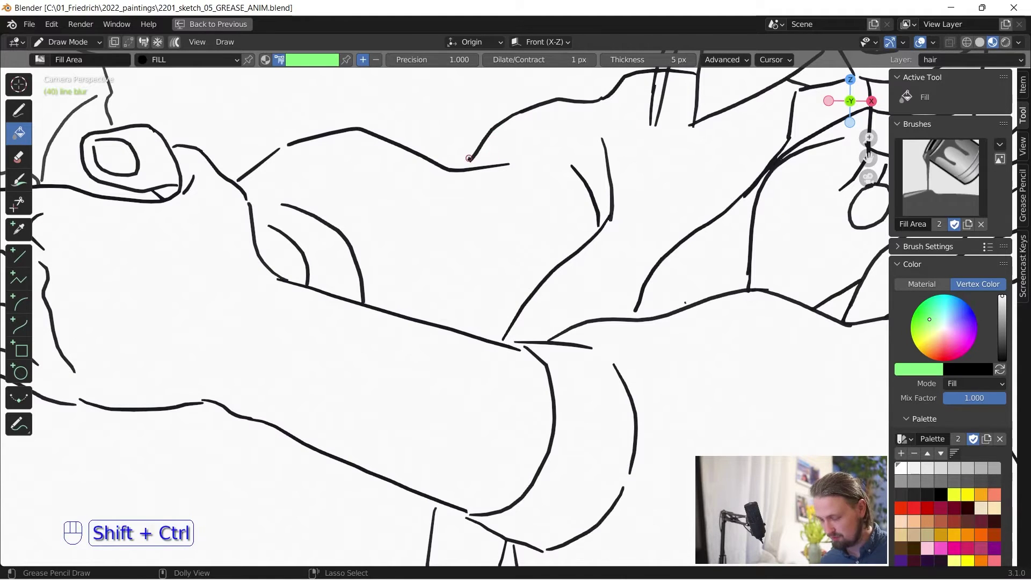
{"action": "key", "text": "ctrl+y"}
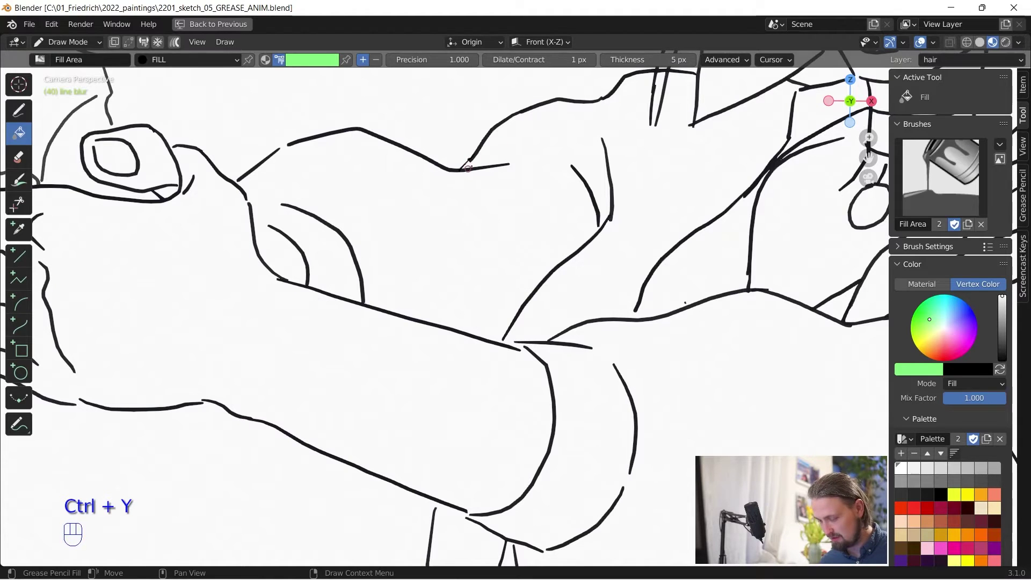
{"action": "left_click_drag", "start_coordinate": [621, 139], "coordinate": [465, 234], "text": "alt"}
{"action": "middle_click_drag", "start_coordinate": [609, 137], "coordinate": [532, 194], "text": "shift"}
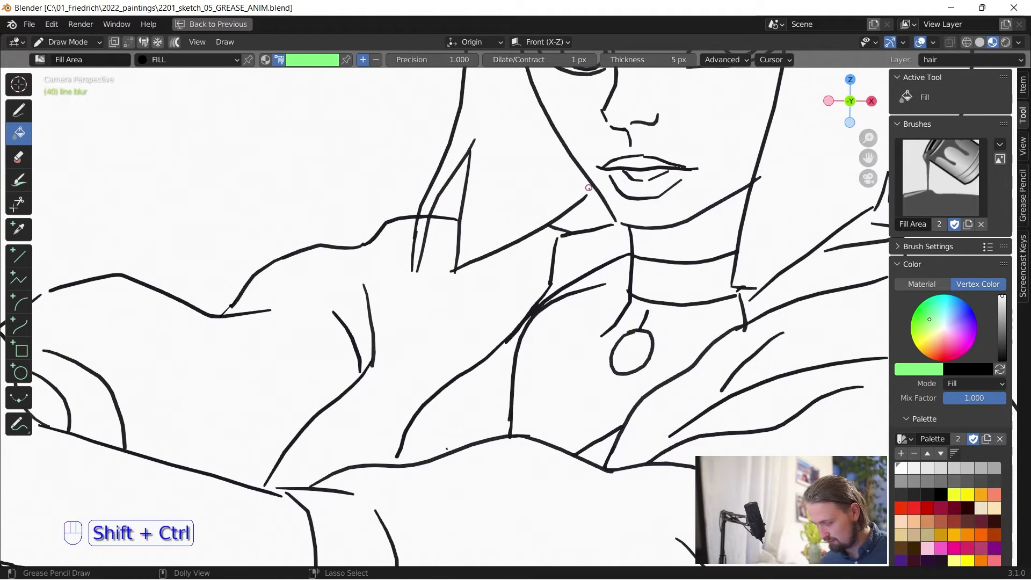
{"action": "left_click_drag", "start_coordinate": [561, 235], "coordinate": [557, 239], "text": "ctrl+shift"}
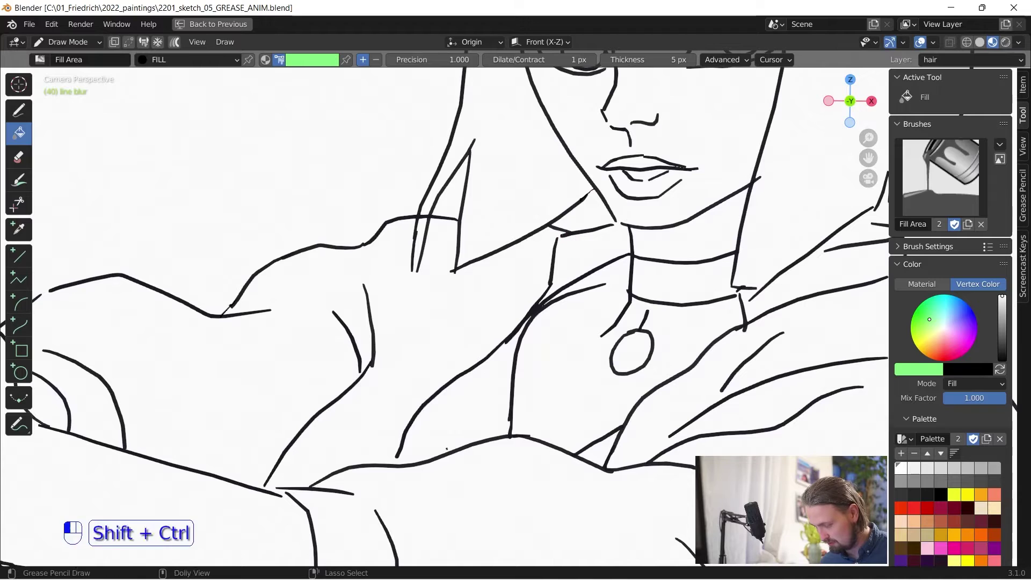
Step: Close the remaining sleeve outline gaps along the forearm edge, at the lower lapel line and near the wrist with boundary strokes
{"action": "middle_click_drag", "start_coordinate": [510, 376], "coordinate": [551, 285], "text": "alt"}
{"action": "left_click_drag", "start_coordinate": [439, 367], "coordinate": [436, 375], "text": "ctrl+shift"}
{"action": "middle_click_drag", "start_coordinate": [306, 396], "coordinate": [392, 296], "text": "shift"}
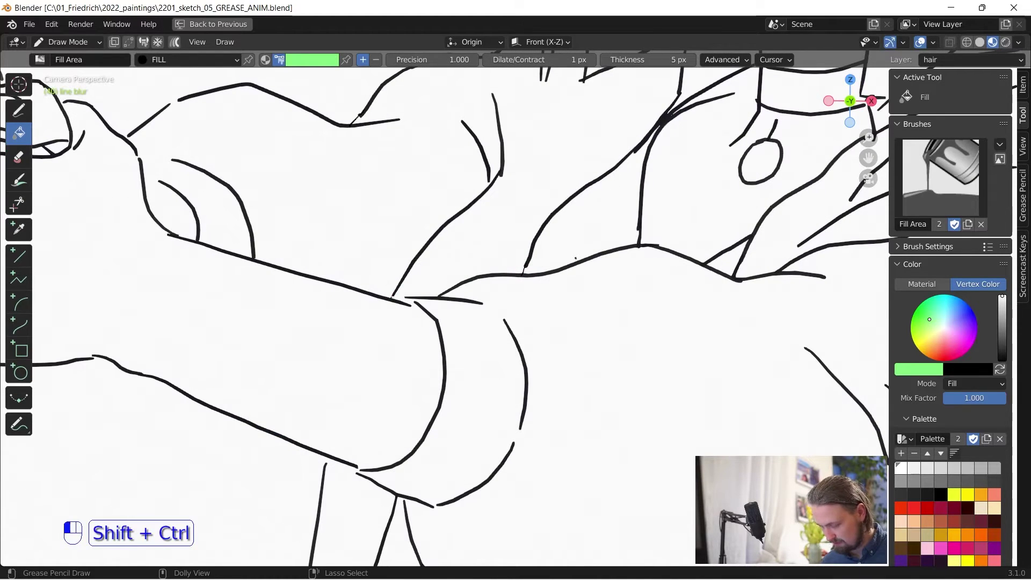
{"action": "middle_click_drag", "start_coordinate": [403, 292], "coordinate": [593, 330], "text": "alt"}
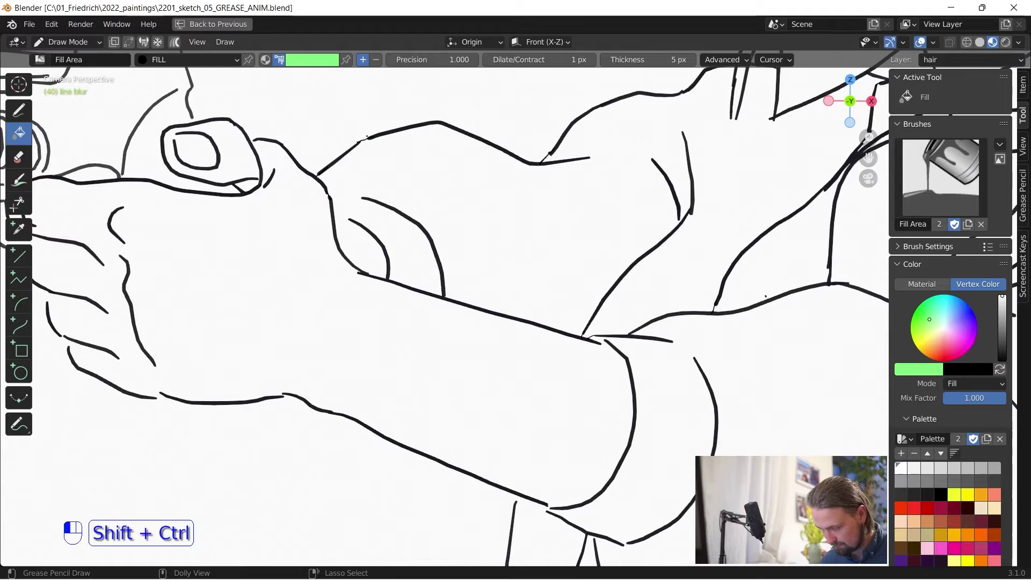
{"action": "middle_click_drag", "start_coordinate": [689, 235], "coordinate": [642, 248], "text": "alt"}
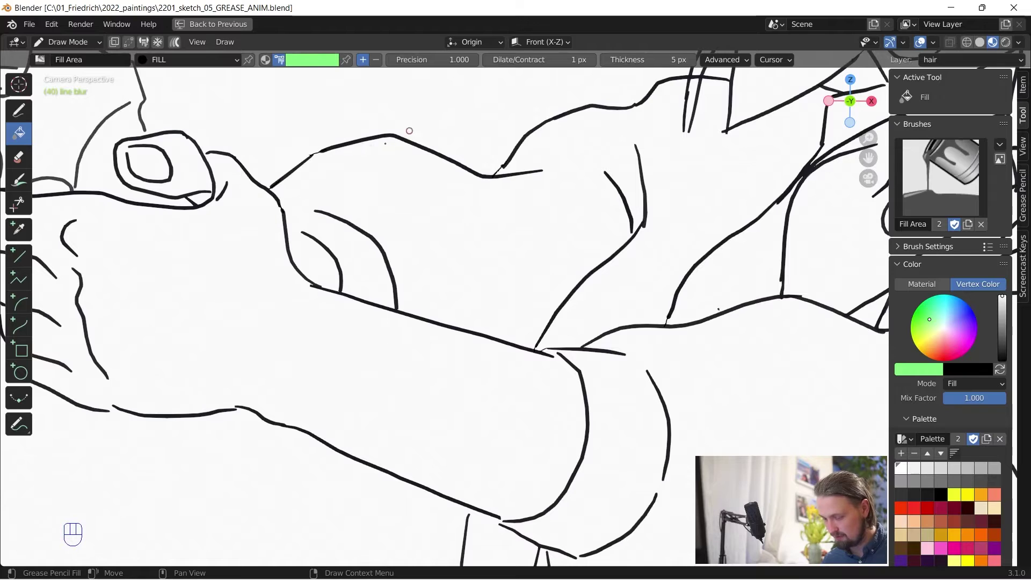
Step: Set the fill's vertex color to a muted grey-green with reduced brightness
{"action": "left_click", "coordinate": [310, 61]}
{"action": "left_click_drag", "start_coordinate": [508, 237], "coordinate": [501, 198], "text": "alt"}
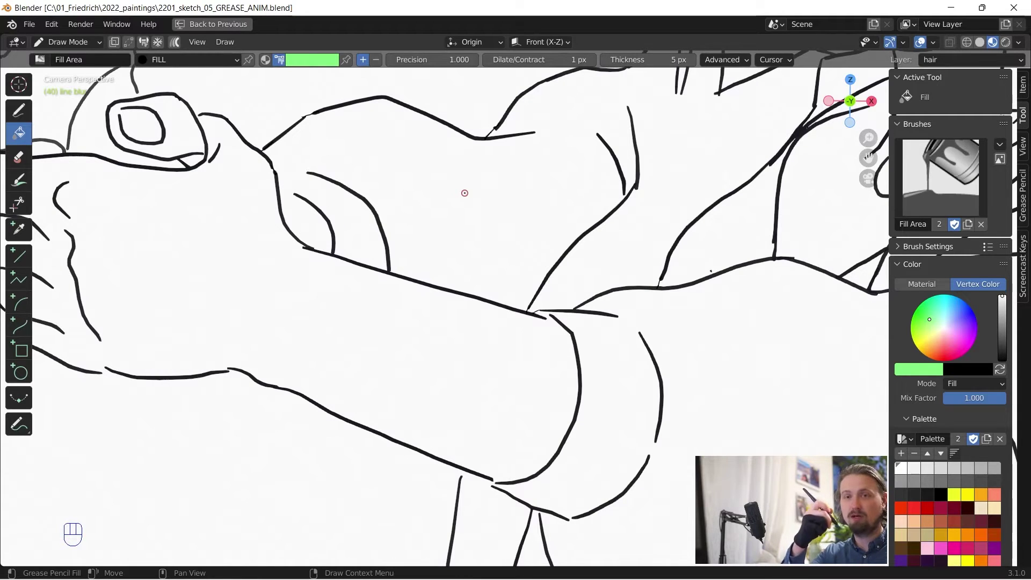
{"action": "right_click", "coordinate": [470, 206]}
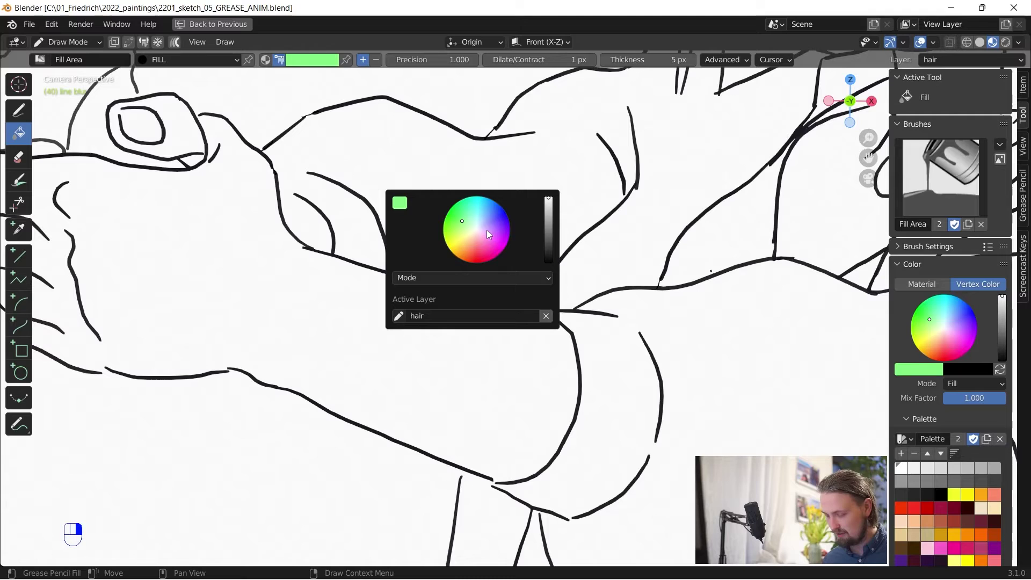
{"action": "left_click", "coordinate": [490, 222]}
{"action": "left_click", "coordinate": [477, 244]}
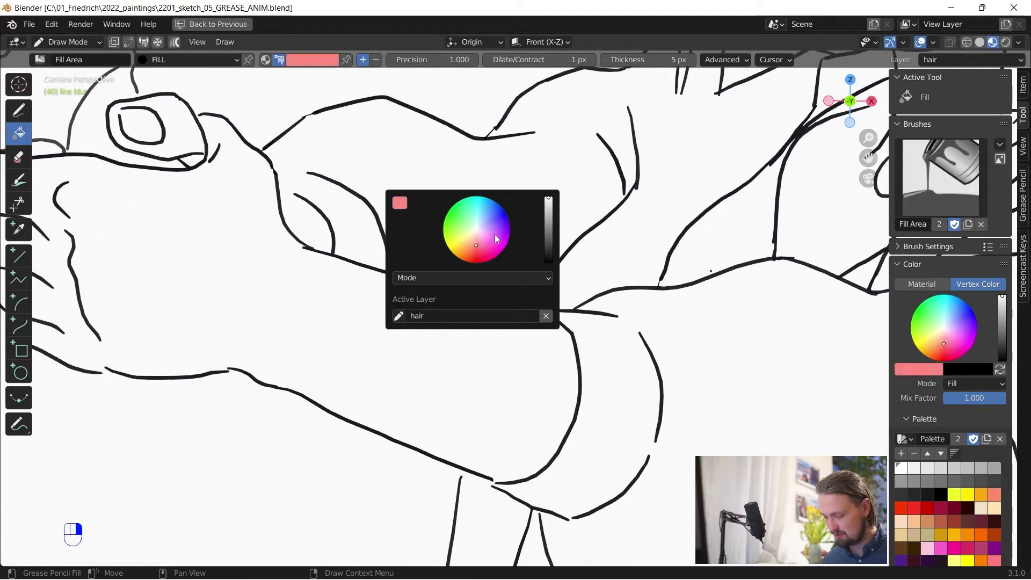
{"action": "left_click", "coordinate": [455, 237]}
{"action": "left_click", "coordinate": [483, 238]}
{"action": "left_click", "coordinate": [545, 220]}
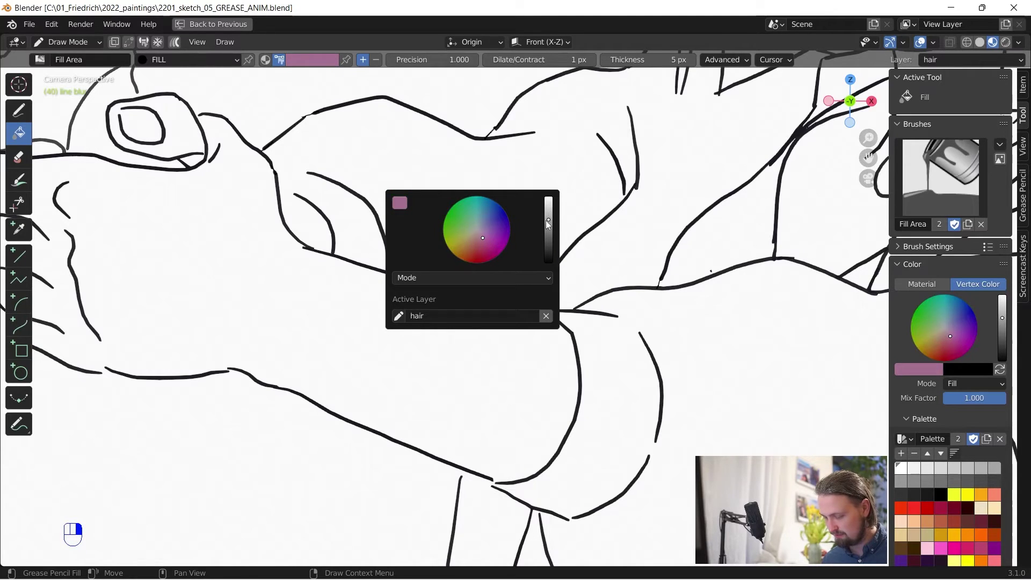
{"action": "left_click", "coordinate": [475, 226]}
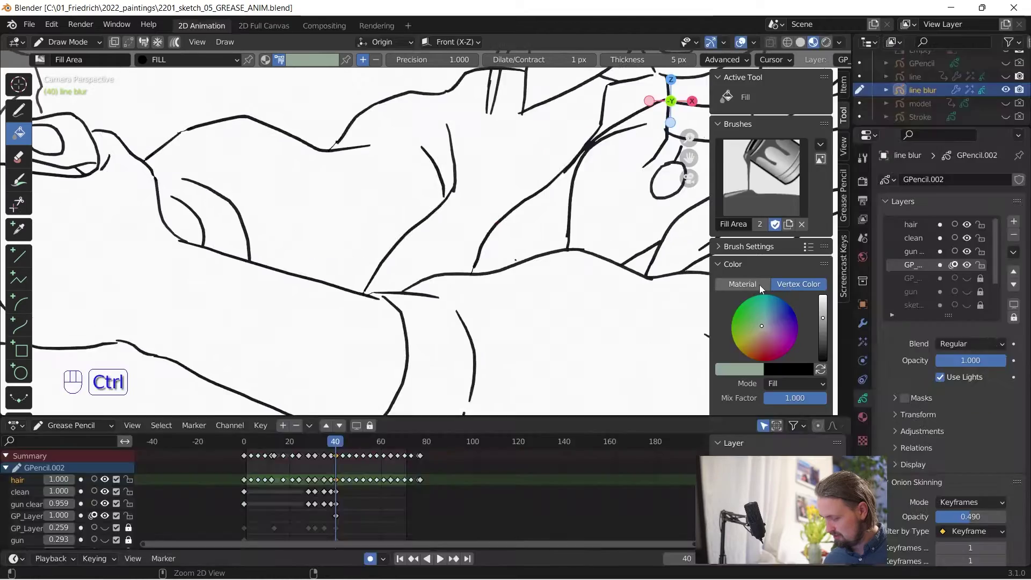
Step: Work on GP_Layer.003 in the maximized viewport and fill the far jacket sleeve with the grey-green color
{"action": "key", "text": "ctrl+space"}
{"action": "left_click_drag", "start_coordinate": [590, 217], "coordinate": [653, 230], "text": "alt"}
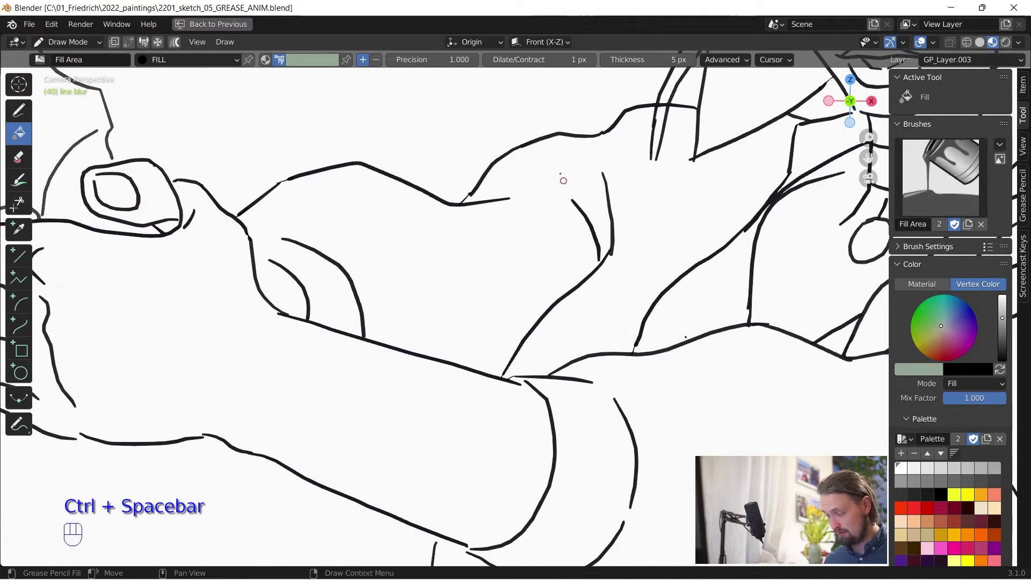
{"action": "left_click", "coordinate": [551, 168]}
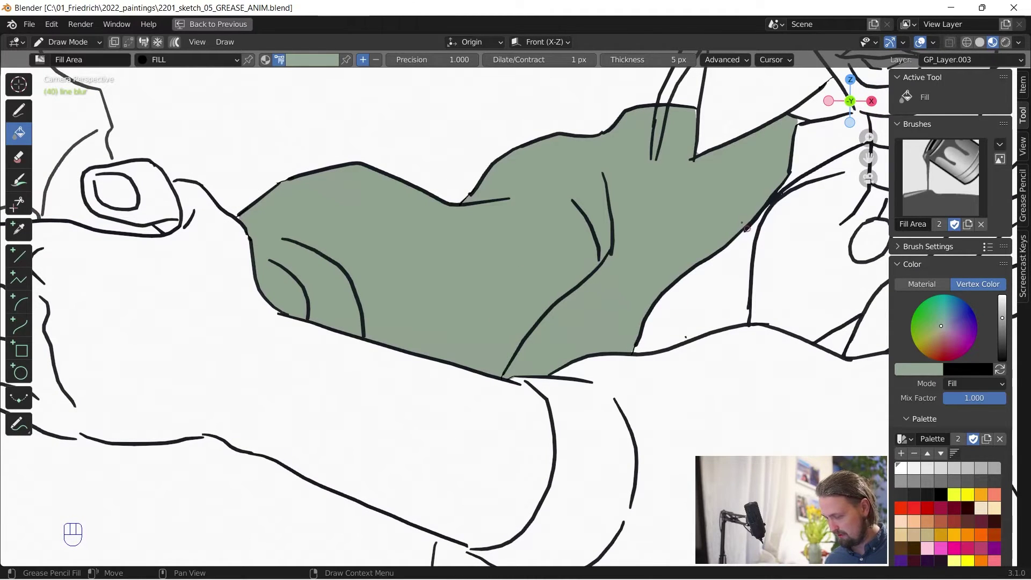
Step: Undo the grey-green fill of the far jacket sleeve
{"action": "left_click_drag", "start_coordinate": [801, 121], "coordinate": [685, 190], "text": "alt"}
{"action": "left_click_drag", "start_coordinate": [382, 260], "coordinate": [501, 197], "text": "alt"}
{"action": "key", "text": "ctrl+y"}
{"action": "left_click_drag", "start_coordinate": [683, 186], "coordinate": [616, 161], "text": "alt"}
{"action": "middle_click_drag", "start_coordinate": [614, 154], "coordinate": [622, 176], "text": "shift"}
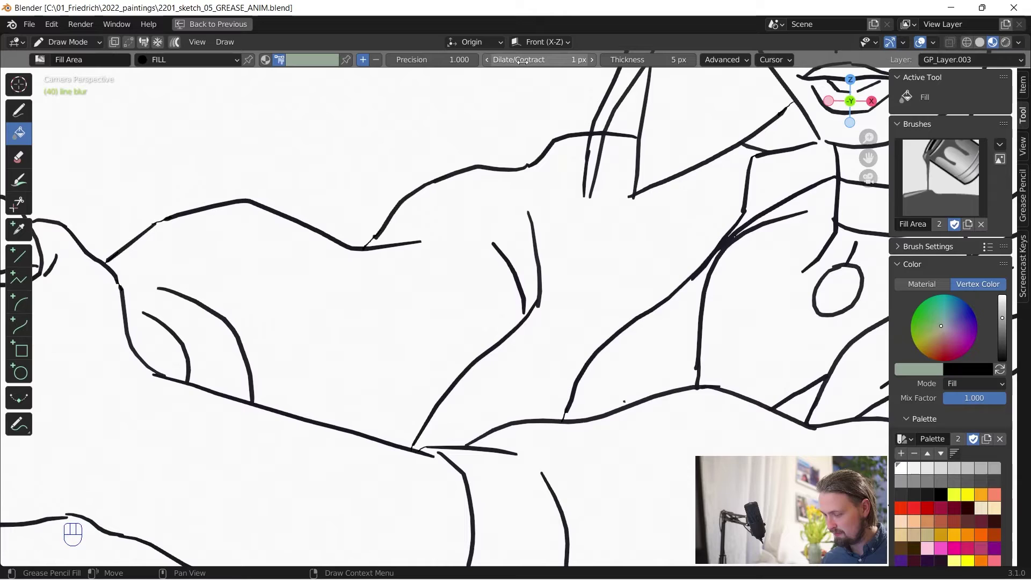
Step: Try filling the far jacket sleeve with Dilate/Contract set to 9 px and undo that fill
{"action": "left_click", "coordinate": [570, 59]}
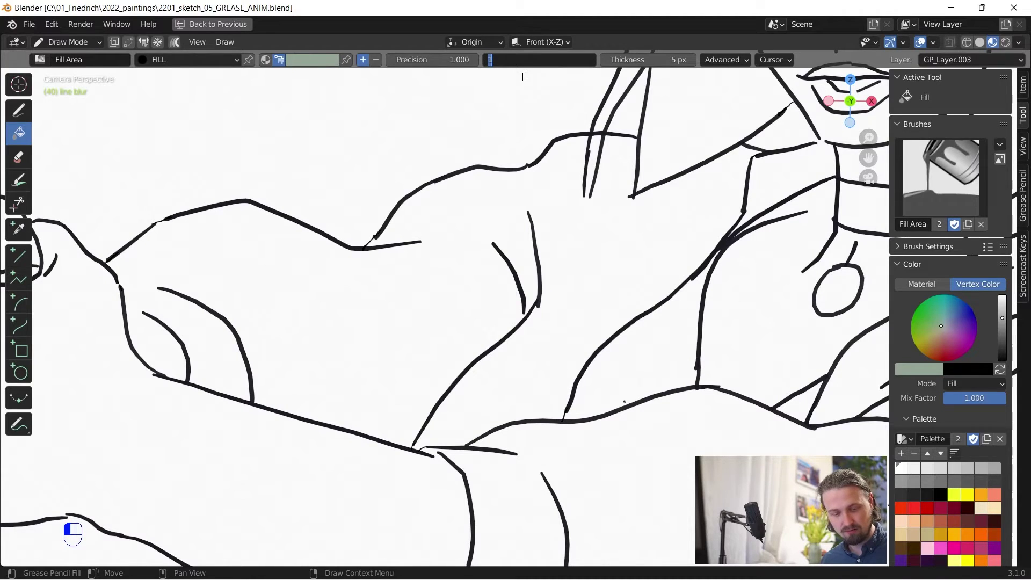
{"action": "key", "text": "BackSpace"}
{"action": "key", "text": "Return"}
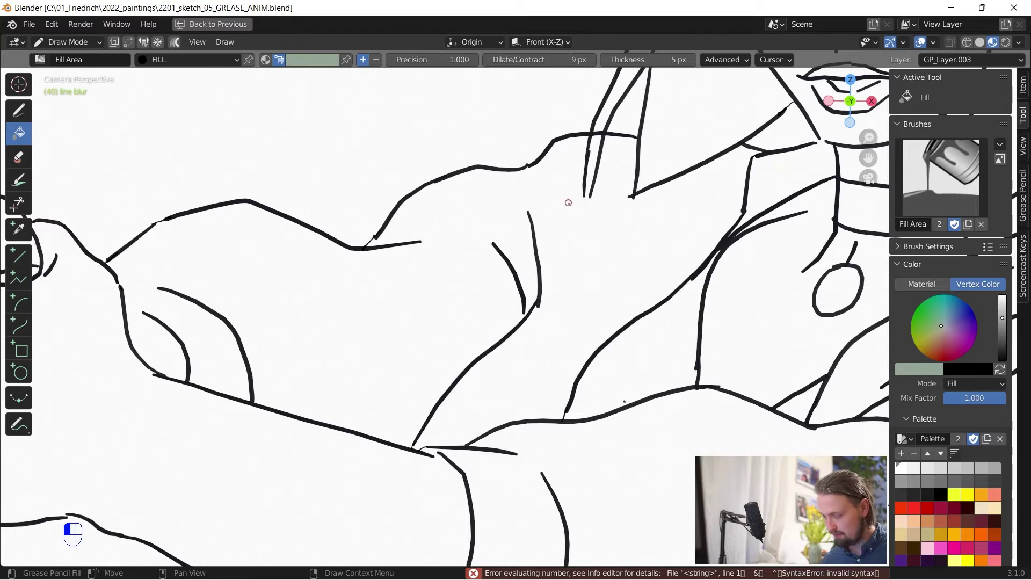
{"action": "left_click", "coordinate": [626, 227]}
{"action": "left_click_drag", "start_coordinate": [651, 257], "coordinate": [713, 238], "text": "alt"}
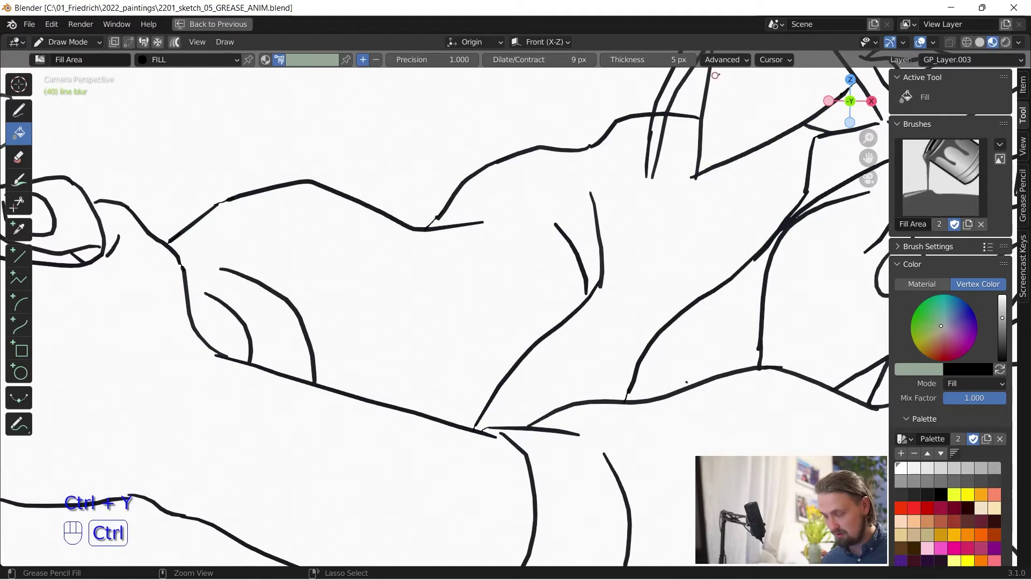
{"action": "key", "text": "ctrl+z"}
Step: Try the sleeve fill with Dilate/Contract reduced to 2 px and undo it
{"action": "left_click_drag", "start_coordinate": [576, 60], "coordinate": [554, 69]}
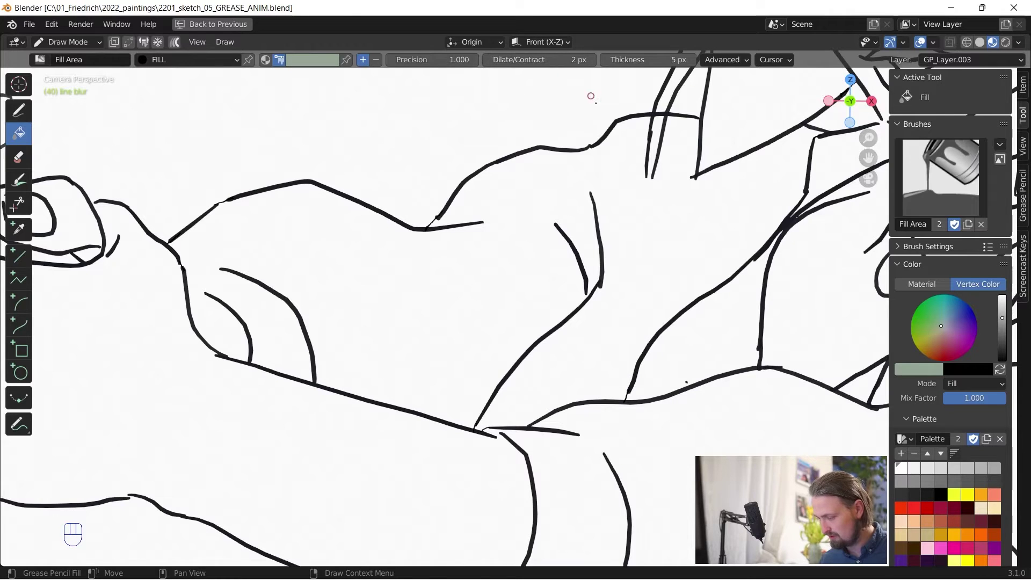
{"action": "left_click", "coordinate": [623, 173]}
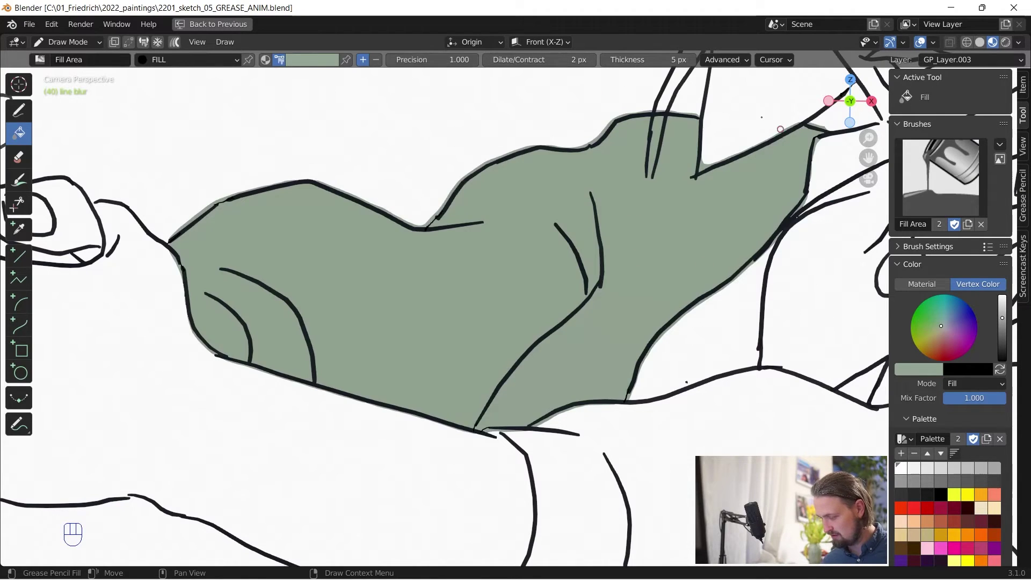
{"action": "key", "text": "ctrl+z"}
Step: Set Dilate/Contract to 1 px and fill the far jacket sleeve again
{"action": "left_click", "coordinate": [581, 59]}
{"action": "key", "text": "Return"}
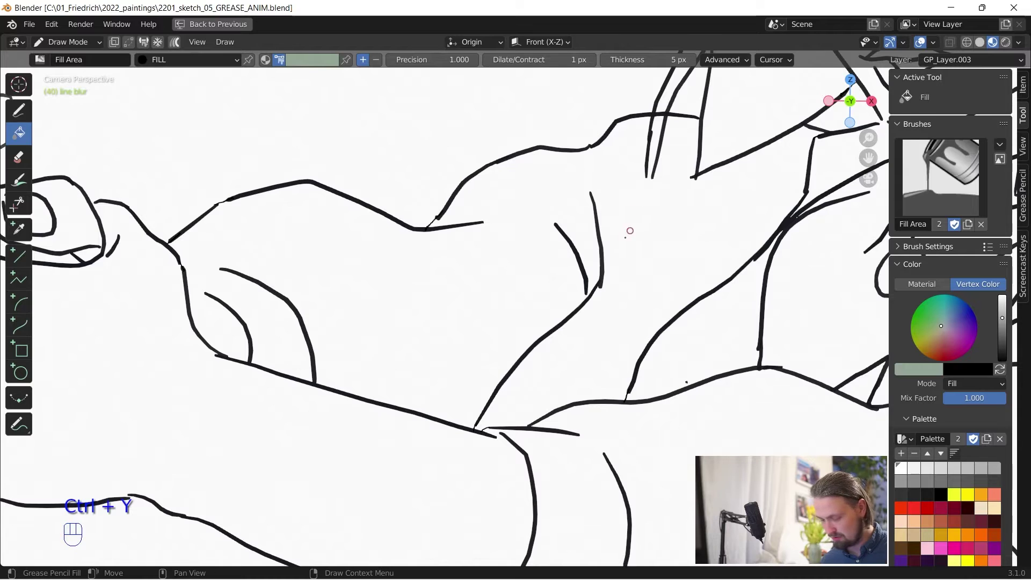
{"action": "left_click", "coordinate": [645, 217]}
{"action": "left_click_drag", "start_coordinate": [733, 157], "coordinate": [705, 155], "text": "ctrl+alt"}
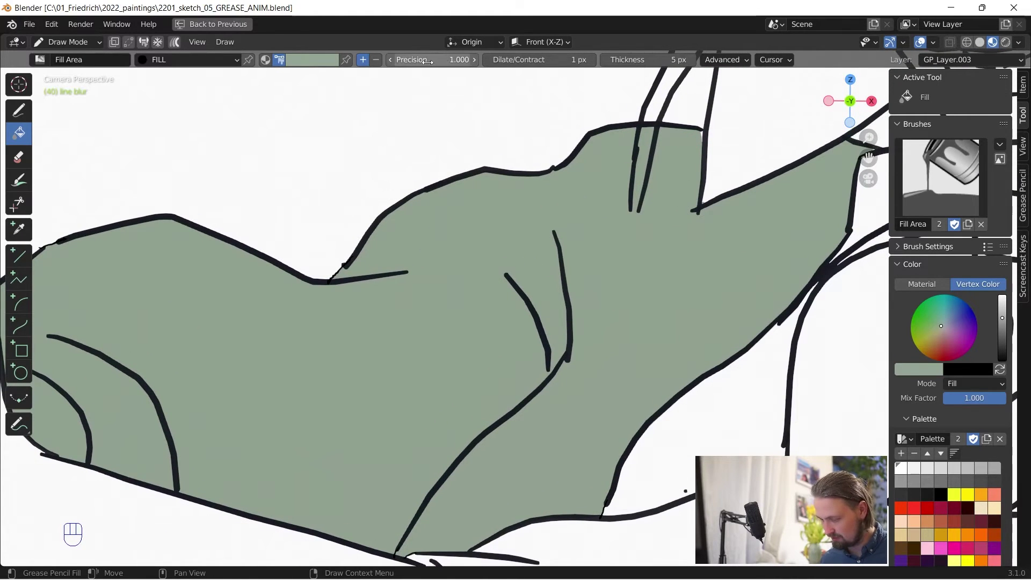
Step: Set the fill Precision to 1.800, undo the previous sleeve fill and refill the far jacket sleeve
{"action": "left_click", "coordinate": [440, 62]}
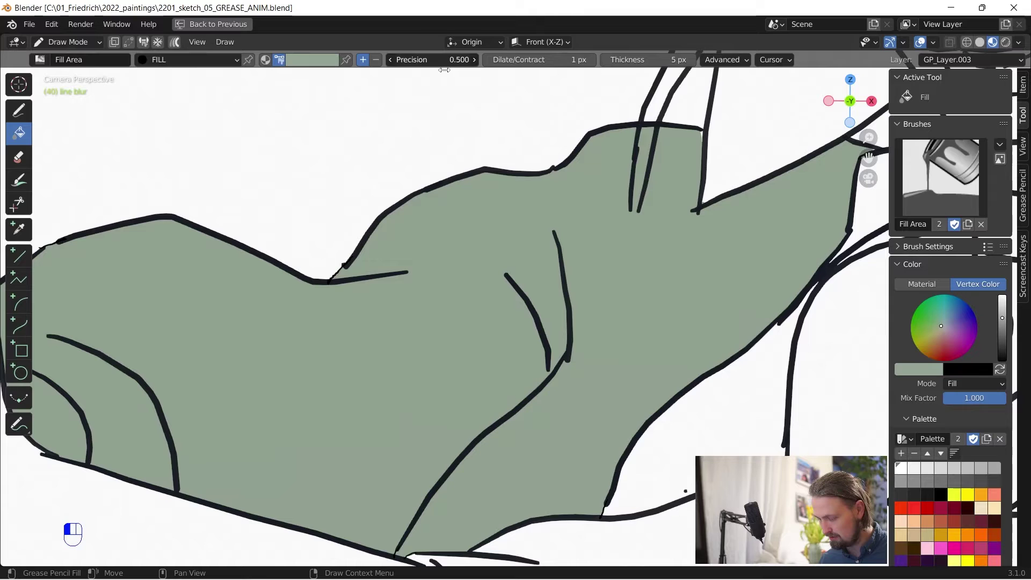
{"action": "left_click_drag", "start_coordinate": [444, 70], "coordinate": [456, 78]}
{"action": "key", "text": "ctrl+y"}
{"action": "key", "text": "ctrl+y"}
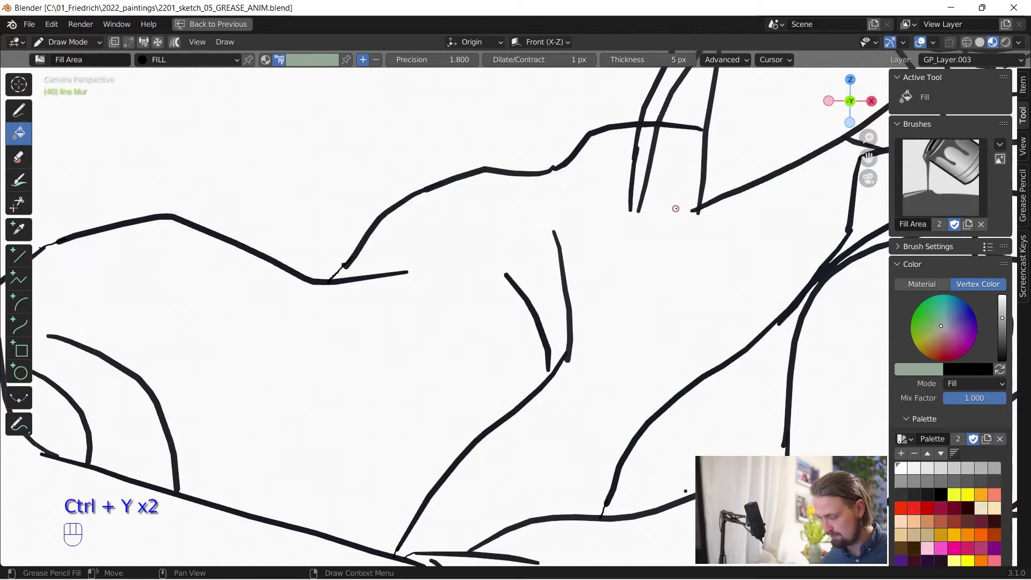
{"action": "left_click_drag", "start_coordinate": [578, 266], "coordinate": [749, 217], "text": "alt"}
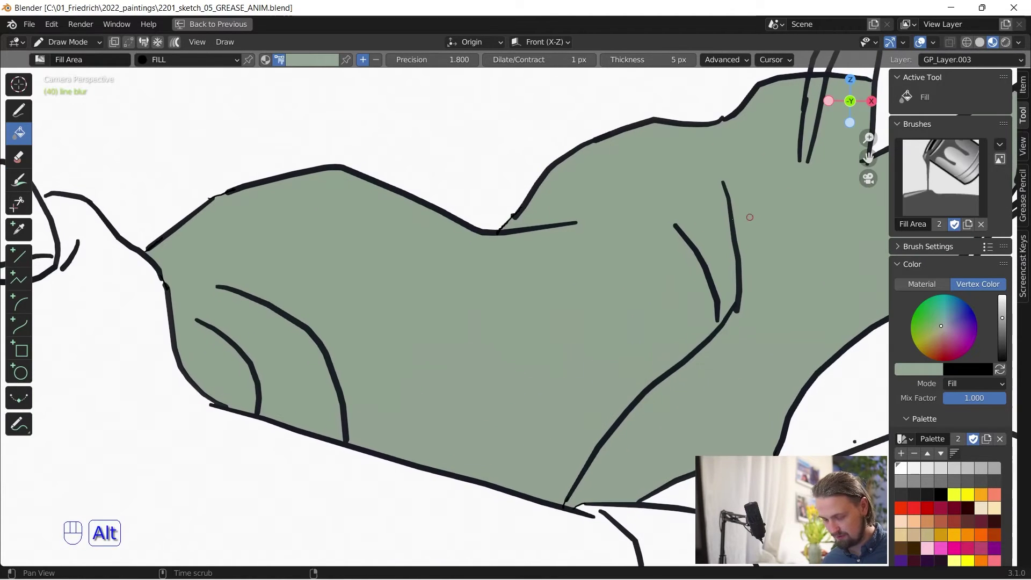
{"action": "mouse_move", "coordinate": [694, 313]}
{"action": "left_mouse_down", "text": "alt"}
{"action": "mouse_move", "coordinate": [636, 233]}
{"action": "mouse_move", "coordinate": [553, 334]}
{"action": "mouse_move", "coordinate": [701, 202]}
{"action": "mouse_move", "coordinate": [600, 222]}
{"action": "left_mouse_up", "text": "alt"}
{"action": "left_click_drag", "start_coordinate": [657, 205], "coordinate": [714, 207], "text": "alt"}
{"action": "mouse_move", "coordinate": [438, 253]}
{"action": "left_mouse_down", "text": "ctrl+alt"}
{"action": "mouse_move", "coordinate": [395, 211]}
{"action": "mouse_move", "coordinate": [480, 184]}
{"action": "left_mouse_up", "text": "ctrl+alt"}
{"action": "left_click_drag", "start_coordinate": [555, 115], "coordinate": [682, 90], "text": "alt"}
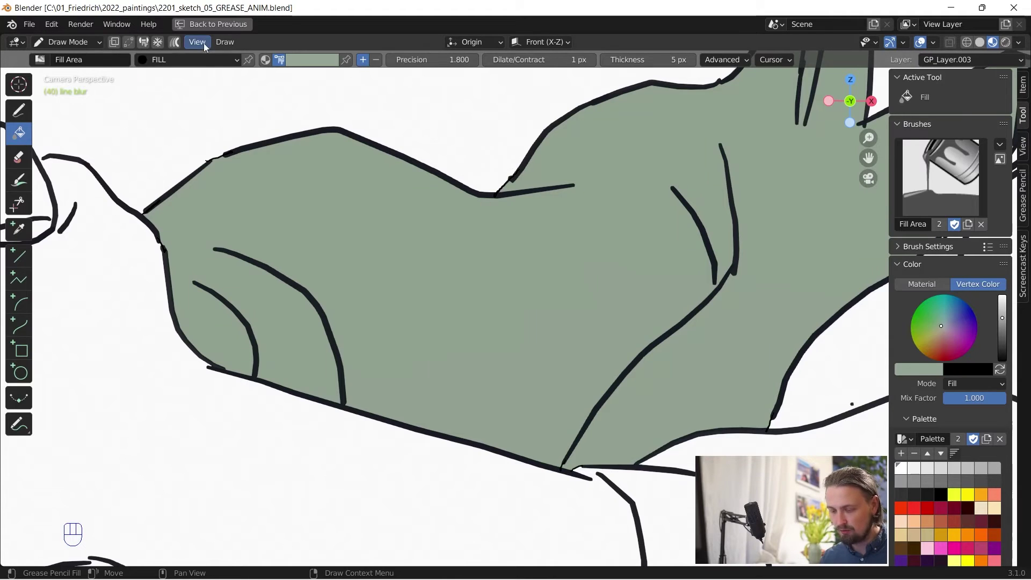
Step: Clean up the boundary strokes on the active frame and check the edges of the filled far sleeve
{"action": "left_click", "coordinate": [221, 42]}
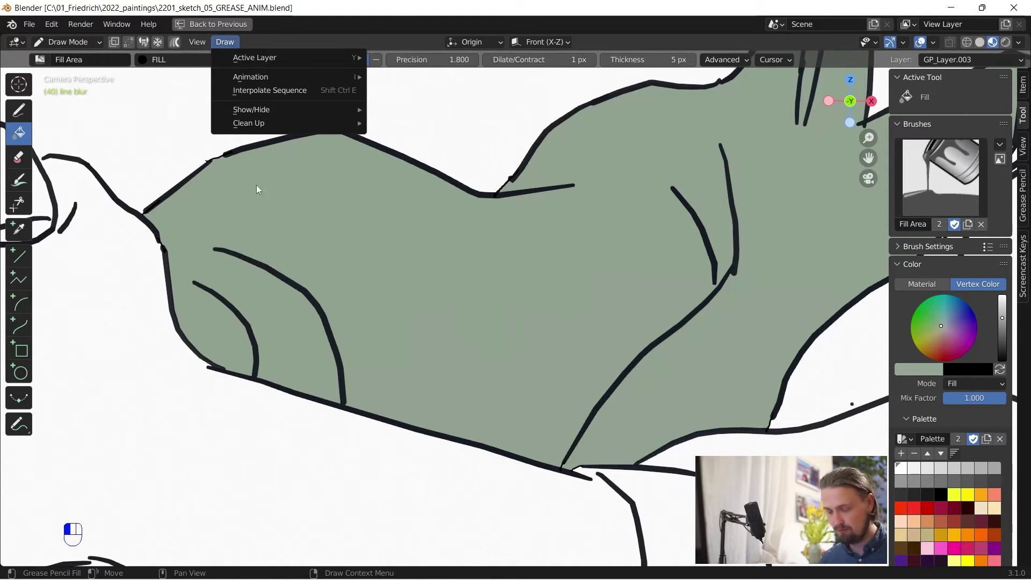
{"action": "left_click", "coordinate": [224, 42]}
{"action": "mouse_move", "coordinate": [244, 123]}
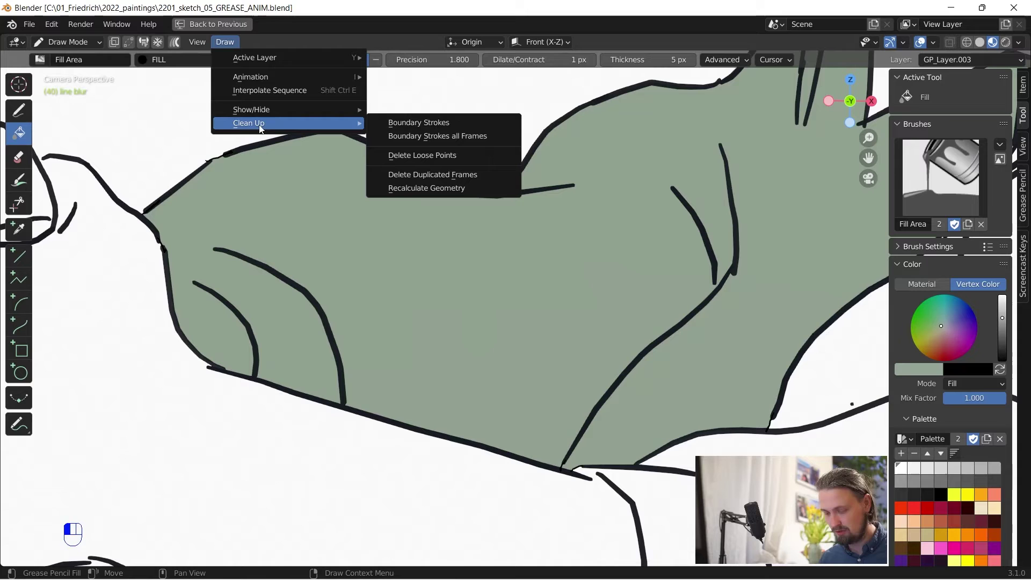
{"action": "left_click", "coordinate": [466, 123]}
{"action": "scroll", "coordinate": [706, 190], "scroll_direction": "down", "scroll_amount": 3}
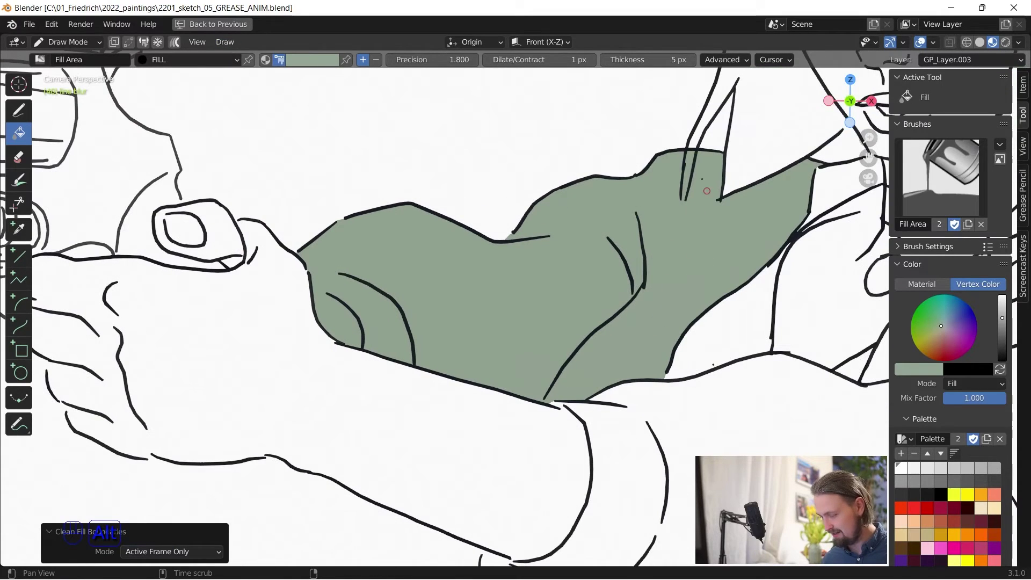
{"action": "scroll", "coordinate": [523, 233], "scroll_direction": "up", "scroll_amount": 2}
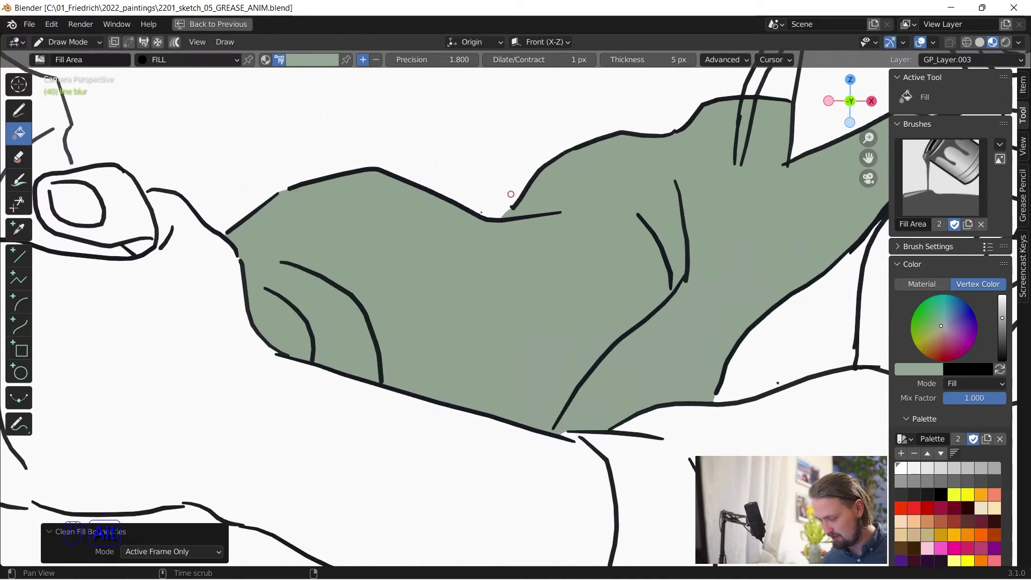
{"action": "scroll", "coordinate": [370, 231], "scroll_direction": "down", "scroll_amount": 4}
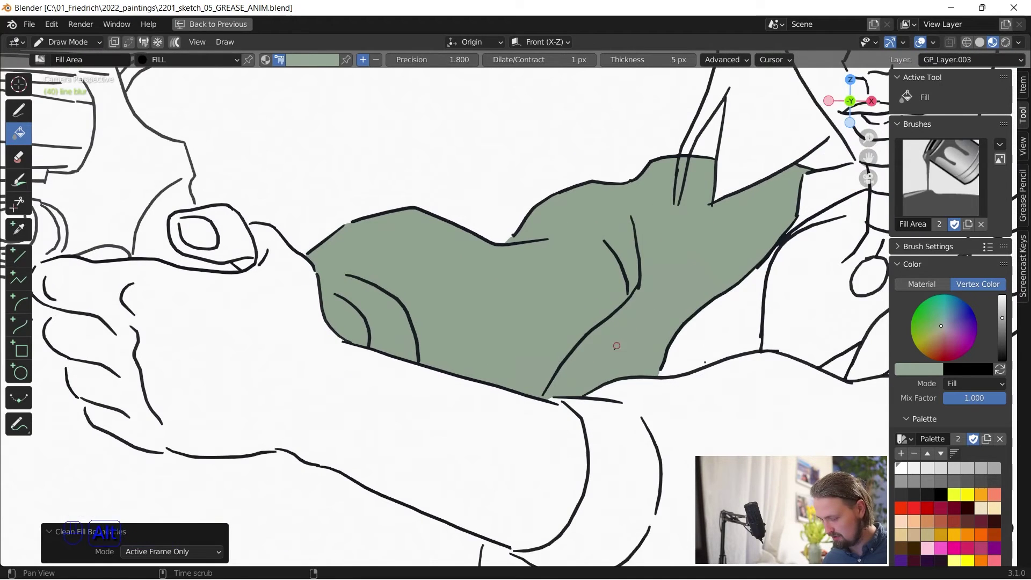
{"action": "scroll", "coordinate": [426, 368], "scroll_direction": "down", "scroll_amount": 2}
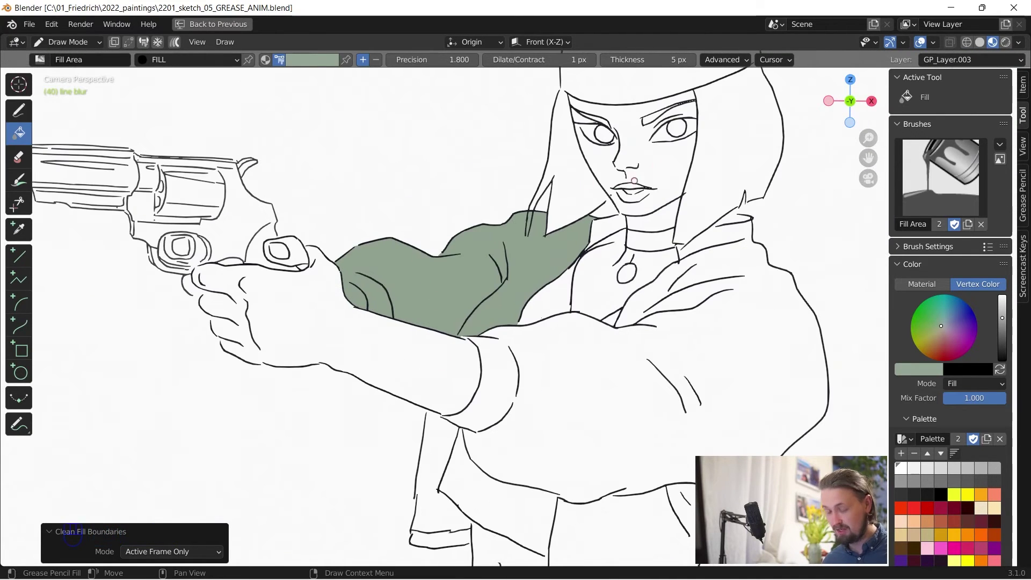
Step: Undo the boundary clean-up and sleeve fill, and bridge the outline gap between the hair and jacket collar with a boundary stroke
{"action": "left_click_drag", "start_coordinate": [686, 280], "coordinate": [534, 321], "text": "alt"}
{"action": "key", "text": "ctrl+z"}
{"action": "left_click_drag", "start_coordinate": [535, 321], "coordinate": [607, 172], "text": "ctrl+shift"}
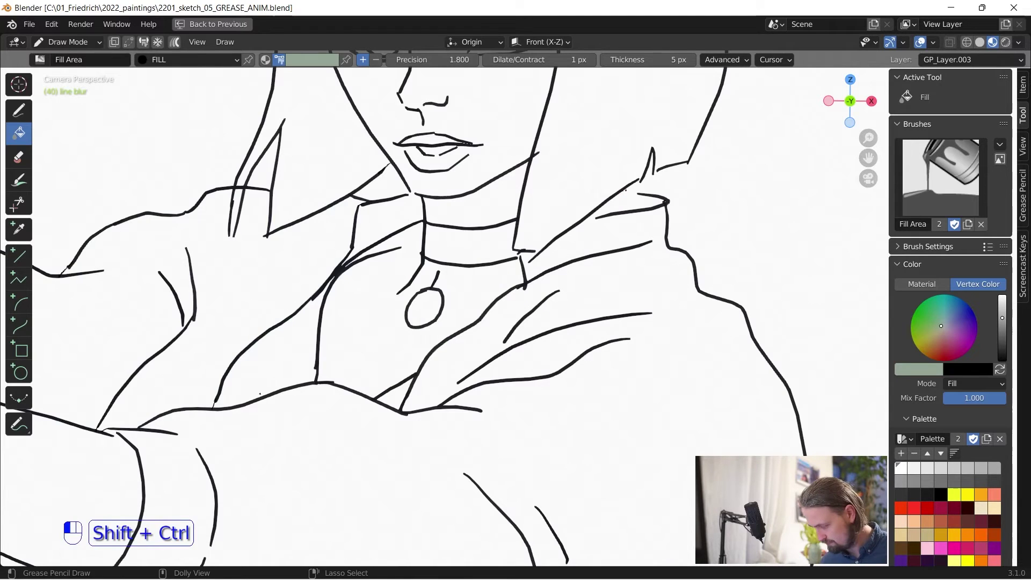
{"action": "left_click_drag", "start_coordinate": [628, 126], "coordinate": [470, 467], "text": "alt"}
{"action": "left_click_drag", "start_coordinate": [174, 293], "coordinate": [608, 282], "text": "alt"}
{"action": "left_click_drag", "start_coordinate": [608, 282], "coordinate": [611, 238], "text": "alt"}
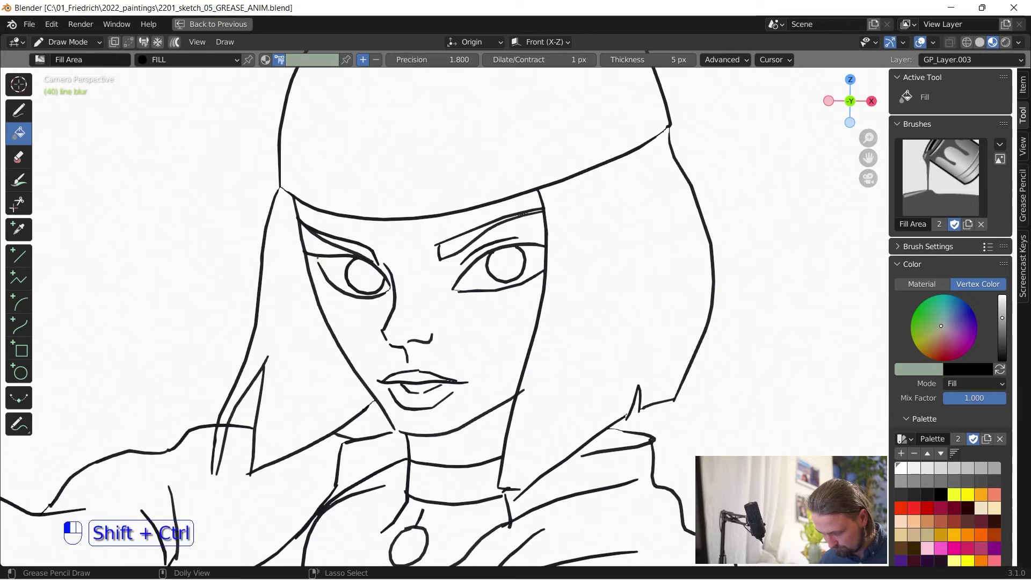
Step: Close the outline gaps around the neck and along the outer edge of the jacket collar with boundary strokes
{"action": "middle_click_drag", "start_coordinate": [404, 353], "coordinate": [436, 233], "text": "shift"}
{"action": "left_click_drag", "start_coordinate": [490, 274], "coordinate": [496, 267], "text": "ctrl+shift"}
{"action": "key", "text": "ctrl+y"}
{"action": "mouse_move", "coordinate": [461, 322]}
{"action": "left_mouse_down", "text": "alt"}
{"action": "mouse_move", "coordinate": [481, 259]}
{"action": "mouse_move", "coordinate": [453, 249]}
{"action": "left_mouse_up", "text": "alt"}
{"action": "mouse_move", "coordinate": [619, 356]}
{"action": "left_mouse_down", "text": "alt"}
{"action": "mouse_move", "coordinate": [665, 304]}
{"action": "mouse_move", "coordinate": [590, 190]}
{"action": "left_mouse_up", "text": "alt"}
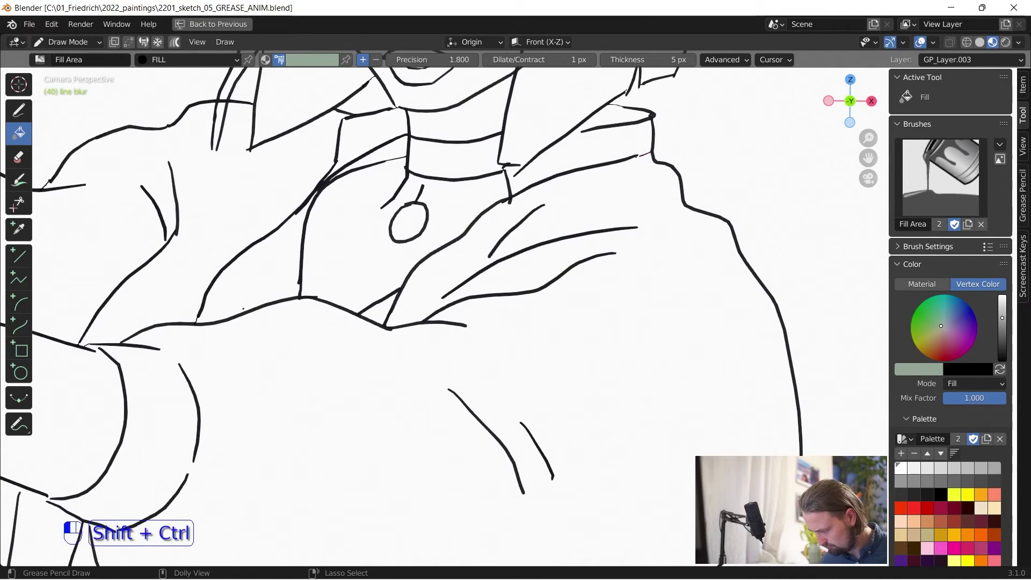
{"action": "left_click_drag", "start_coordinate": [638, 156], "coordinate": [650, 153], "text": "ctrl+shift"}
Step: Close the outline gaps at both ends of the near sleeve's cuff and above the hanging jacket flap
{"action": "mouse_move", "coordinate": [120, 418]}
{"action": "left_mouse_down", "text": "alt"}
{"action": "mouse_move", "coordinate": [302, 252]}
{"action": "mouse_move", "coordinate": [389, 229]}
{"action": "left_mouse_up", "text": "alt"}
{"action": "left_click_drag", "start_coordinate": [357, 159], "coordinate": [367, 164], "text": "ctrl+shift"}
{"action": "left_click_drag", "start_coordinate": [317, 307], "coordinate": [315, 313], "text": "ctrl+shift"}
{"action": "key", "text": "ctrl+y"}
{"action": "left_click_drag", "start_coordinate": [292, 298], "coordinate": [290, 306], "text": "ctrl+shift"}
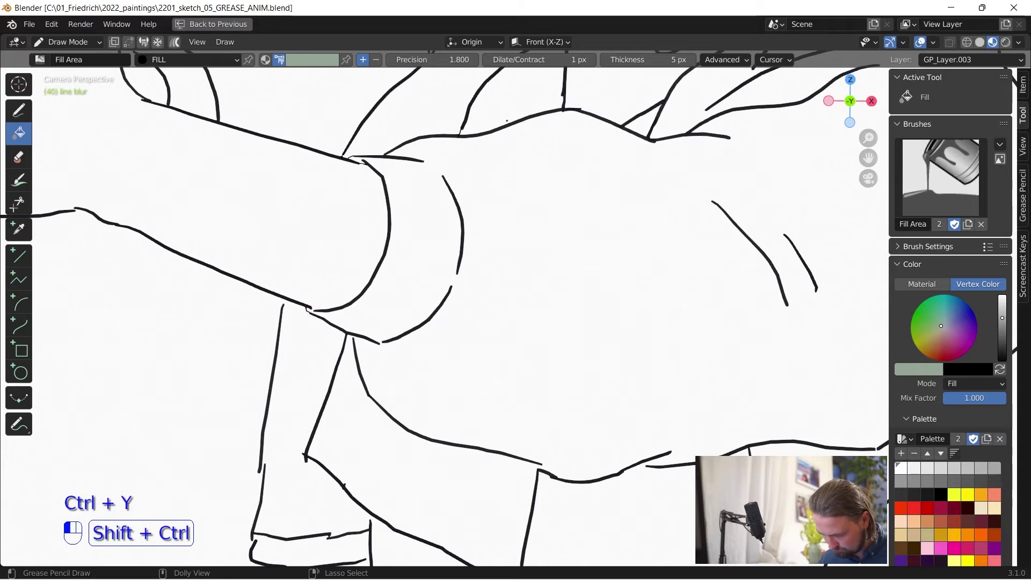
Step: Close the outline gaps along the hanging jacket flap, at the waistline and at the jacket's lower front corner
{"action": "mouse_move", "coordinate": [301, 408]}
{"action": "left_mouse_down", "text": "alt"}
{"action": "mouse_move", "coordinate": [407, 352]}
{"action": "mouse_move", "coordinate": [430, 226]}
{"action": "left_mouse_up", "text": "alt"}
{"action": "left_click_drag", "start_coordinate": [396, 289], "coordinate": [397, 313], "text": "ctrl+shift"}
{"action": "left_click_drag", "start_coordinate": [507, 339], "coordinate": [507, 329], "text": "ctrl+shift"}
{"action": "left_click_drag", "start_coordinate": [511, 425], "coordinate": [506, 333], "text": "alt"}
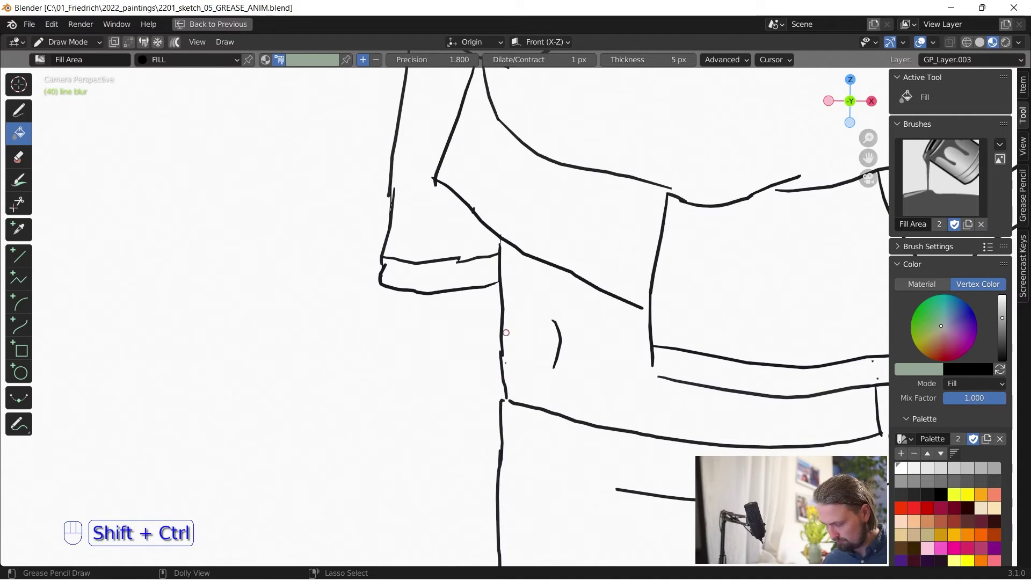
{"action": "left_click_drag", "start_coordinate": [504, 401], "coordinate": [509, 399], "text": "ctrl+shift"}
{"action": "left_click_drag", "start_coordinate": [654, 367], "coordinate": [660, 377], "text": "ctrl+shift"}
Step: Close the gap along the trousers' rear edge and draw a boundary stroke across their open lower end
{"action": "left_click_drag", "start_coordinate": [778, 386], "coordinate": [449, 293], "text": "alt"}
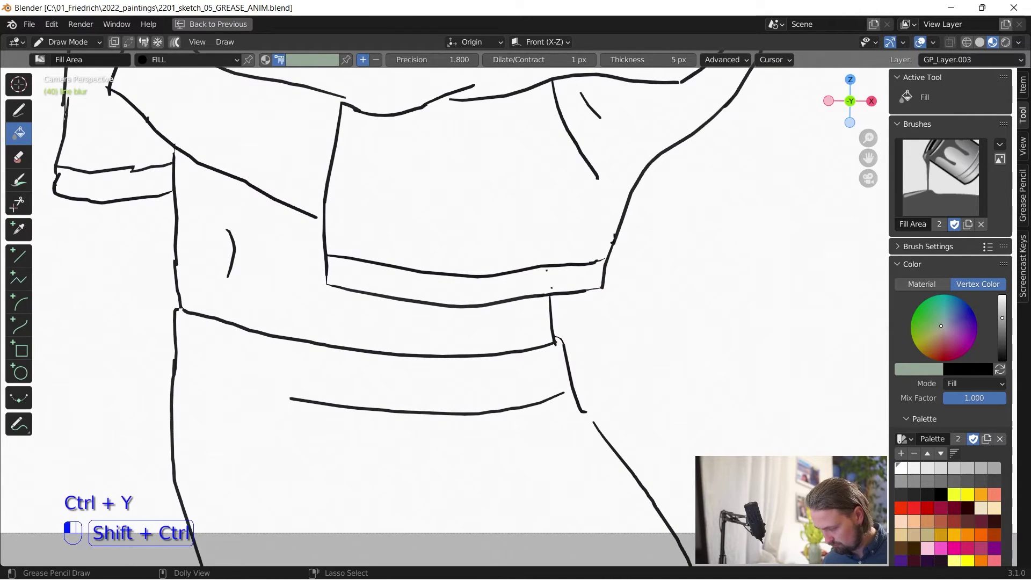
{"action": "middle_click_drag", "start_coordinate": [588, 424], "coordinate": [537, 270], "text": "alt"}
{"action": "left_click_drag", "start_coordinate": [533, 257], "coordinate": [542, 269], "text": "ctrl+shift"}
{"action": "middle_click_drag", "start_coordinate": [566, 283], "coordinate": [562, 108], "text": "alt"}
{"action": "left_click_drag", "start_coordinate": [564, 313], "coordinate": [667, 299], "text": "ctrl+shift"}
Step: Close the outline gaps between the fingers of the hand holding the revolver with boundary strokes
{"action": "middle_click_drag", "start_coordinate": [641, 126], "coordinate": [636, 373], "text": "alt"}
{"action": "middle_click_drag", "start_coordinate": [666, 140], "coordinate": [553, 504], "text": "alt"}
{"action": "middle_click_drag", "start_coordinate": [618, 140], "coordinate": [670, 194], "text": "ctrl+alt"}
{"action": "mouse_move", "coordinate": [601, 107]}
{"action": "middle_mouse_down", "text": "alt"}
{"action": "mouse_move", "coordinate": [665, 426]}
{"action": "mouse_move", "coordinate": [795, 451]}
{"action": "middle_mouse_up", "text": "alt"}
{"action": "middle_click_drag", "start_coordinate": [226, 419], "coordinate": [537, 317], "text": "alt"}
{"action": "middle_click_drag", "start_coordinate": [441, 228], "coordinate": [441, 209], "text": "ctrl+shift"}
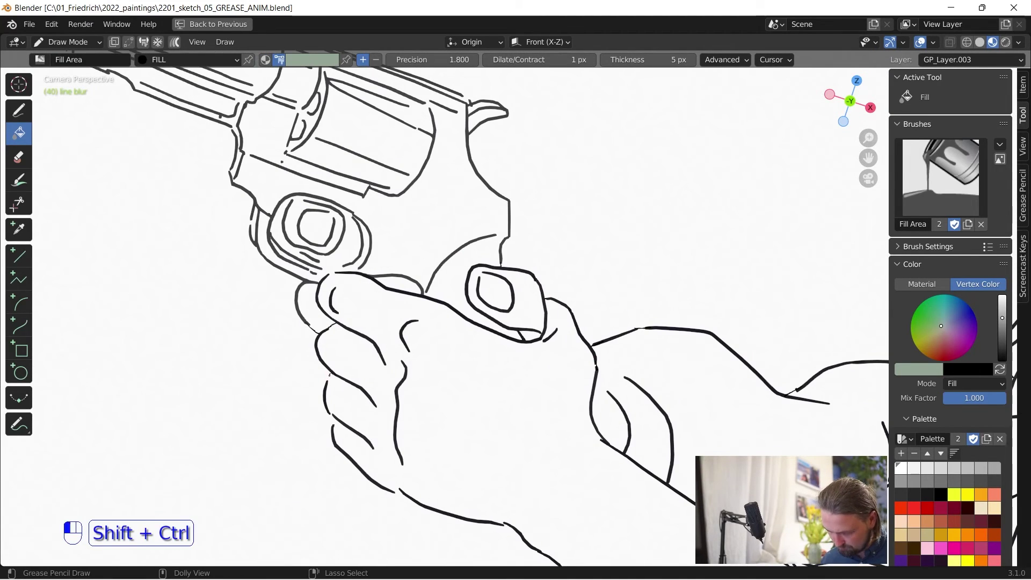
{"action": "left_click_drag", "start_coordinate": [334, 416], "coordinate": [334, 424], "text": "ctrl+shift"}
{"action": "middle_click_drag", "start_coordinate": [317, 279], "coordinate": [345, 344], "text": "alt"}
{"action": "left_click_drag", "start_coordinate": [332, 324], "coordinate": [337, 327], "text": "ctrl+shift"}
Step: Close the revolver's outline gaps at the muzzle, the rear of the barrel and in front of the hammer
{"action": "middle_click_drag", "start_coordinate": [258, 215], "coordinate": [389, 402], "text": "alt"}
{"action": "left_click_drag", "start_coordinate": [226, 299], "coordinate": [232, 305], "text": "ctrl+shift"}
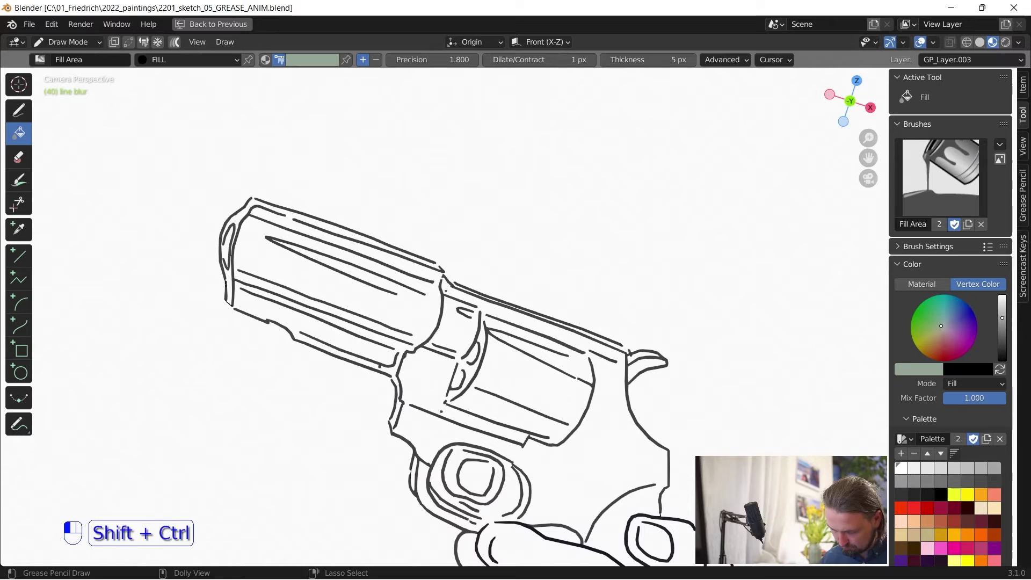
{"action": "middle_click_drag", "start_coordinate": [446, 410], "coordinate": [421, 362], "text": "alt"}
{"action": "left_click_drag", "start_coordinate": [598, 300], "coordinate": [607, 307], "text": "ctrl+shift"}
{"action": "left_click_drag", "start_coordinate": [421, 223], "coordinate": [434, 237], "text": "ctrl+shift"}
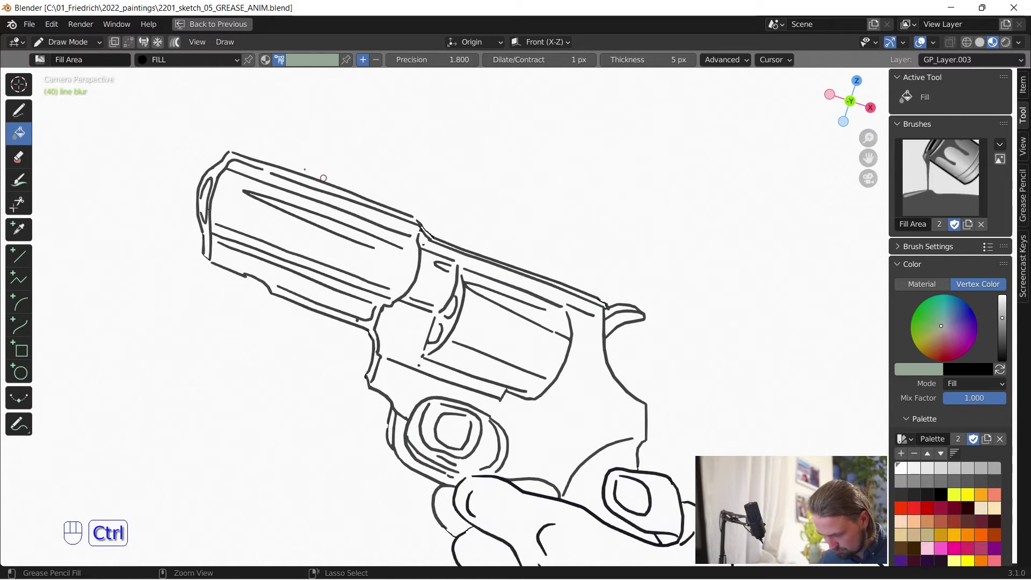
Step: Bridge the remaining outline gaps on the figure, including the one where the near sleeve's underside meets the jacket
{"action": "mouse_move", "coordinate": [693, 352]}
{"action": "middle_mouse_down", "text": "alt"}
{"action": "mouse_move", "coordinate": [635, 233]}
{"action": "mouse_move", "coordinate": [586, 168]}
{"action": "middle_mouse_up", "text": "alt"}
{"action": "middle_click_drag", "start_coordinate": [700, 308], "coordinate": [744, 81], "text": "alt"}
{"action": "left_click_drag", "start_coordinate": [554, 249], "coordinate": [565, 258], "text": "ctrl+shift"}
{"action": "mouse_move", "coordinate": [823, 421]}
{"action": "middle_mouse_down", "text": "alt"}
{"action": "mouse_move", "coordinate": [720, 352]}
{"action": "mouse_move", "coordinate": [543, 139]}
{"action": "middle_mouse_up", "text": "alt"}
{"action": "left_click_drag", "start_coordinate": [370, 221], "coordinate": [359, 240], "text": "ctrl+shift"}
{"action": "left_click_drag", "start_coordinate": [516, 280], "coordinate": [526, 301], "text": "ctrl+alt"}
{"action": "left_click_drag", "start_coordinate": [582, 285], "coordinate": [576, 290], "text": "ctrl+shift"}
{"action": "middle_click_drag", "start_coordinate": [655, 301], "coordinate": [484, 315], "text": "alt"}
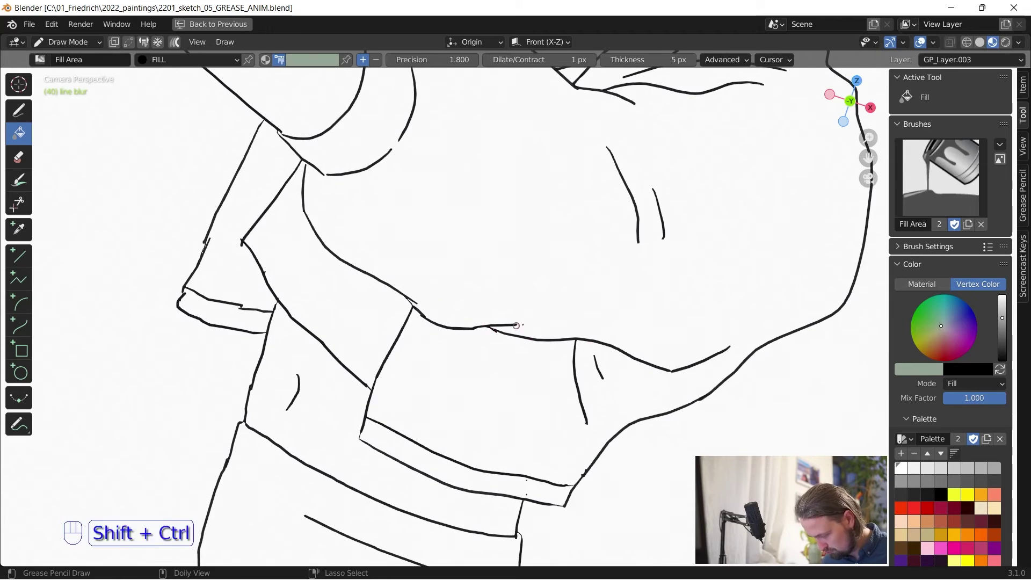
{"action": "left_click_drag", "start_coordinate": [478, 328], "coordinate": [488, 331], "text": "ctrl+shift"}
Step: Invert the fill direction and fill the whole character and revolver silhouette from the empty background
{"action": "left_click_drag", "start_coordinate": [606, 279], "coordinate": [647, 353], "text": "ctrl+alt"}
{"action": "middle_click_drag", "start_coordinate": [693, 279], "coordinate": [736, 196], "text": "ctrl+alt"}
{"action": "left_click_drag", "start_coordinate": [736, 196], "coordinate": [666, 300], "text": "ctrl+alt"}
{"action": "middle_click_drag", "start_coordinate": [559, 290], "coordinate": [660, 295], "text": "alt"}
{"action": "left_click_drag", "start_coordinate": [515, 241], "coordinate": [480, 152], "text": "ctrl+alt"}
{"action": "left_click", "coordinate": [376, 60]}
{"action": "middle_click_drag", "start_coordinate": [463, 90], "coordinate": [422, 115], "text": "alt"}
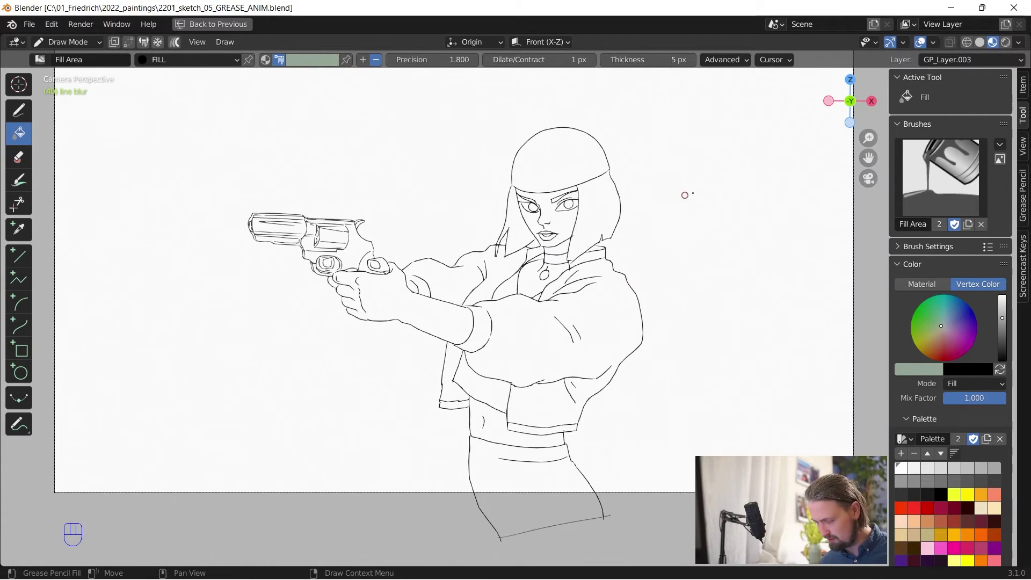
{"action": "left_click", "coordinate": [692, 208]}
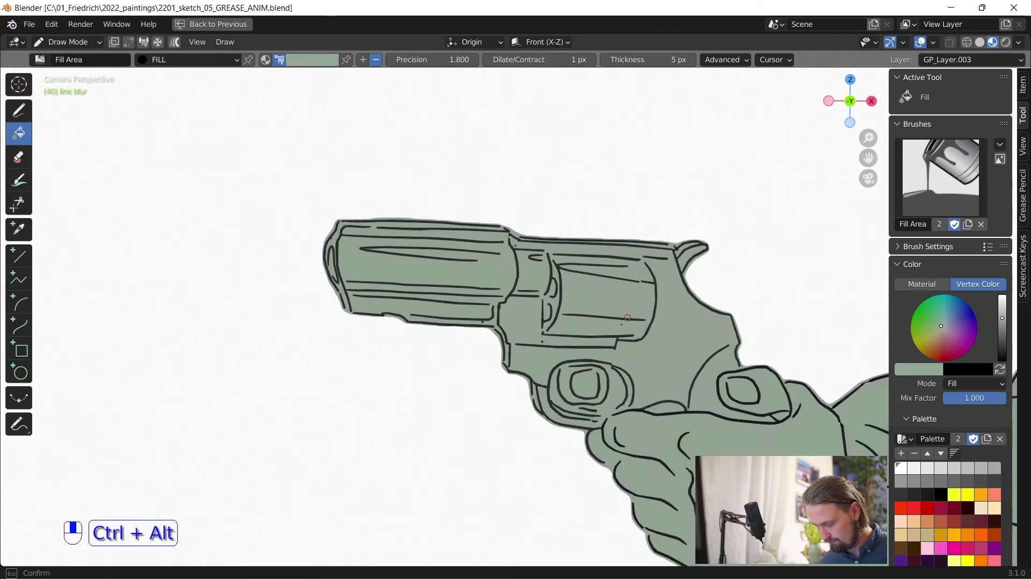
{"action": "left_click_drag", "start_coordinate": [547, 231], "coordinate": [526, 344], "text": "ctrl+alt"}
{"action": "left_click_drag", "start_coordinate": [784, 349], "coordinate": [606, 371], "text": "alt"}
{"action": "left_click_drag", "start_coordinate": [864, 360], "coordinate": [780, 314], "text": "alt"}
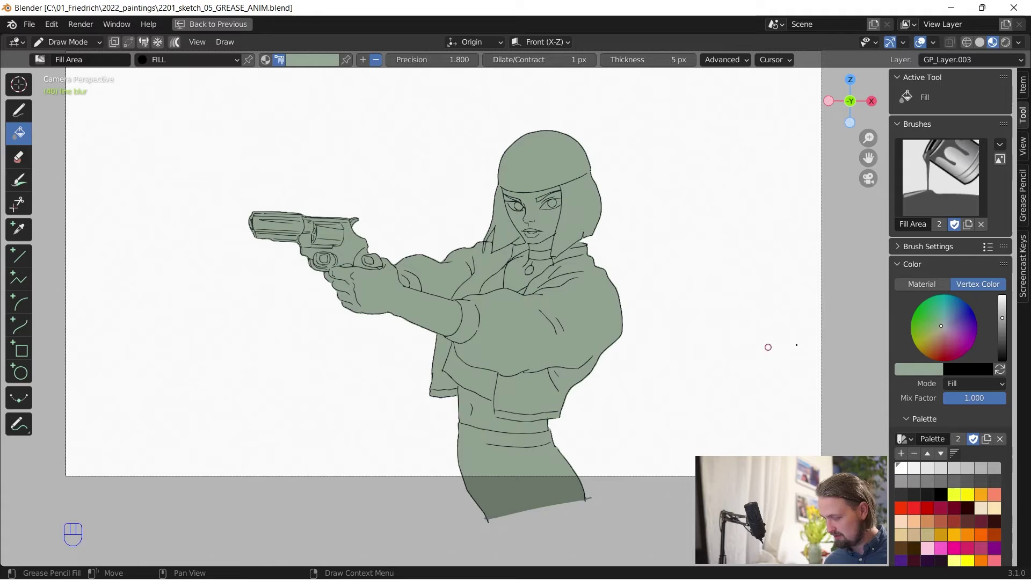
Step: Choose a dark violet vertex color, and replace it with the character's green using the eyedropper
{"action": "left_click", "coordinate": [963, 320]}
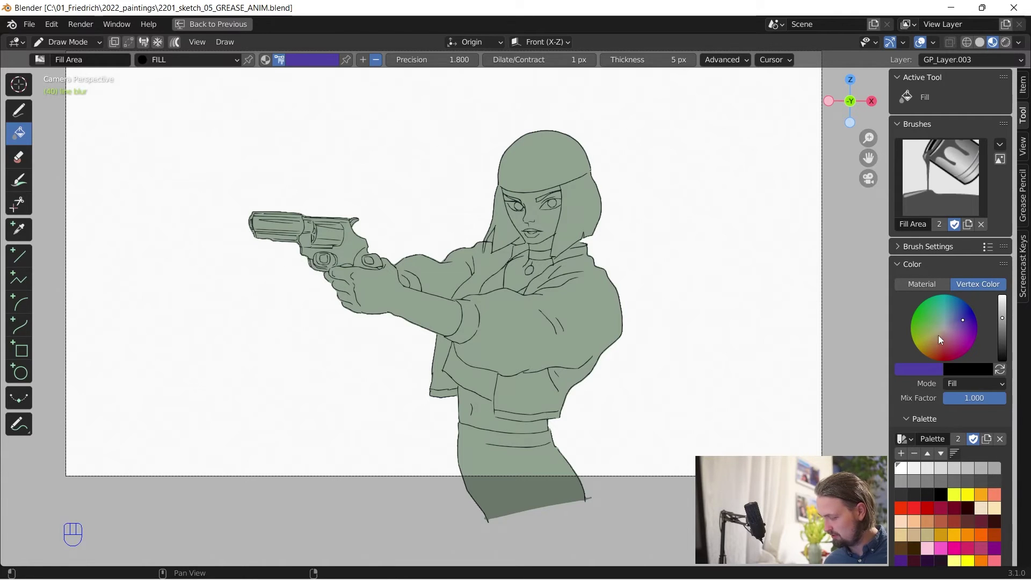
{"action": "key", "text": "e"}
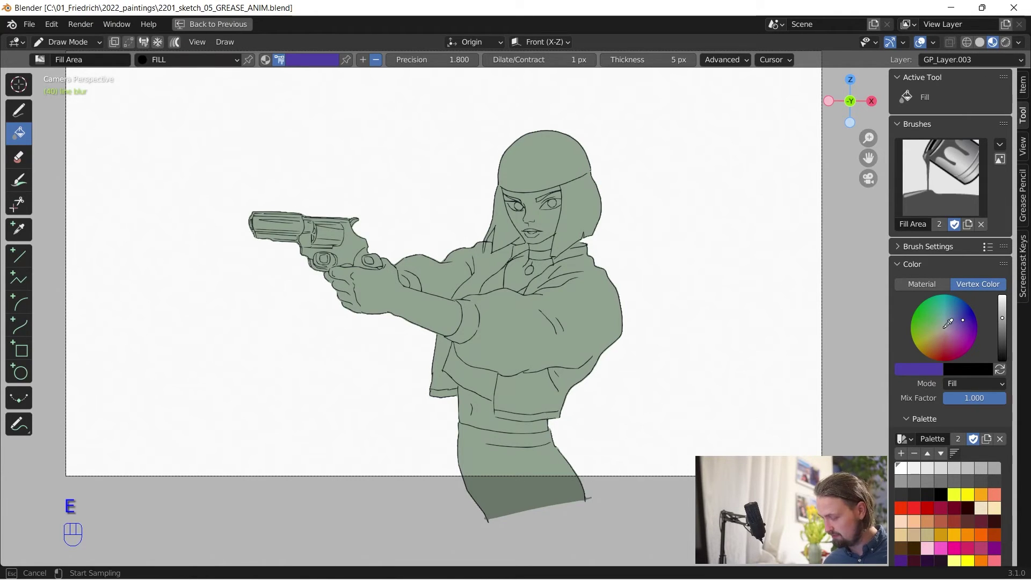
{"action": "left_click", "coordinate": [583, 292]}
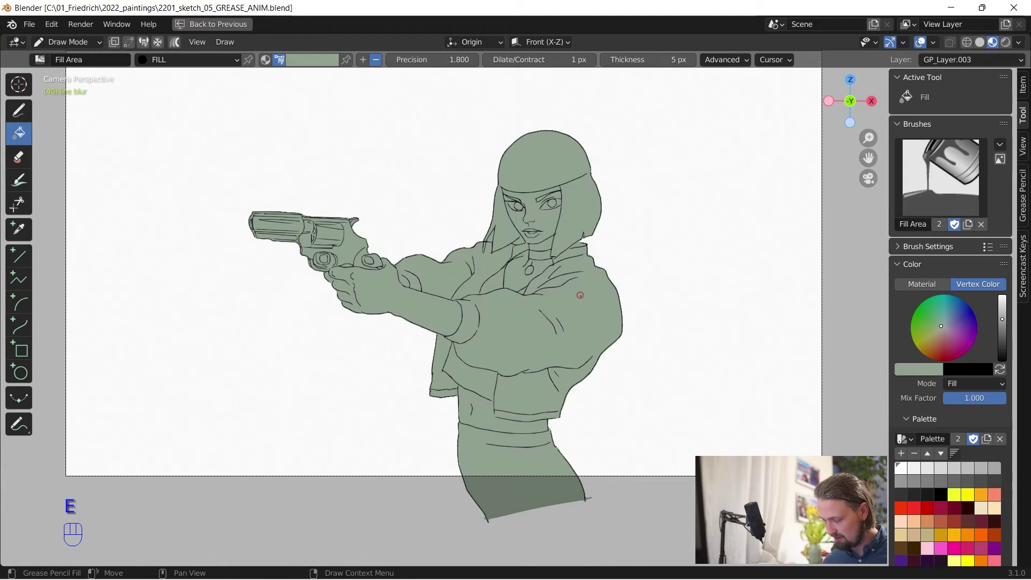
Step: Sample a light blue-violet from the color wheel with the eyedropper as the new vertex color
{"action": "key", "text": "e"}
{"action": "left_click", "coordinate": [959, 323]}
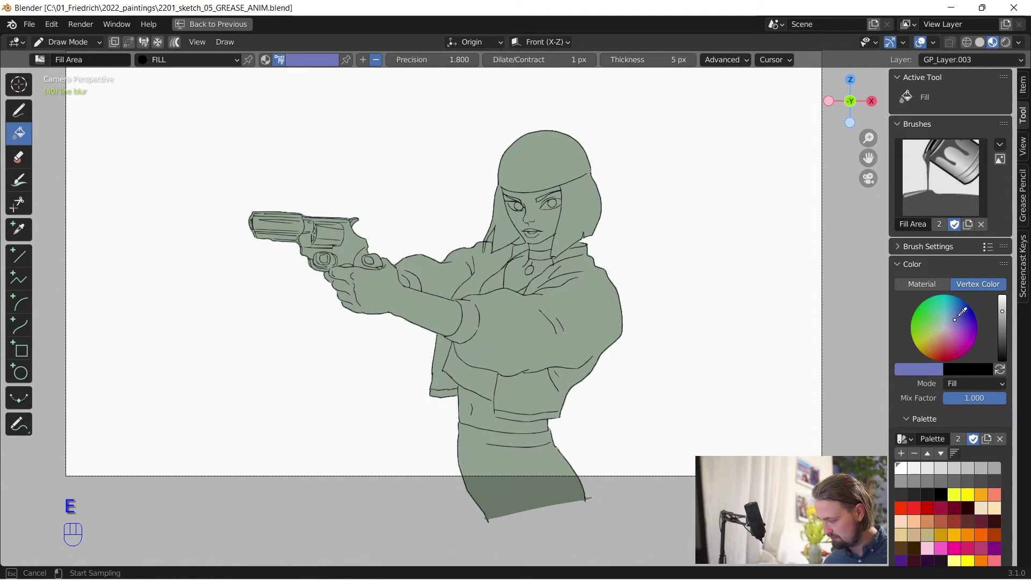
{"action": "left_click_drag", "start_coordinate": [611, 318], "coordinate": [603, 249], "text": "alt"}
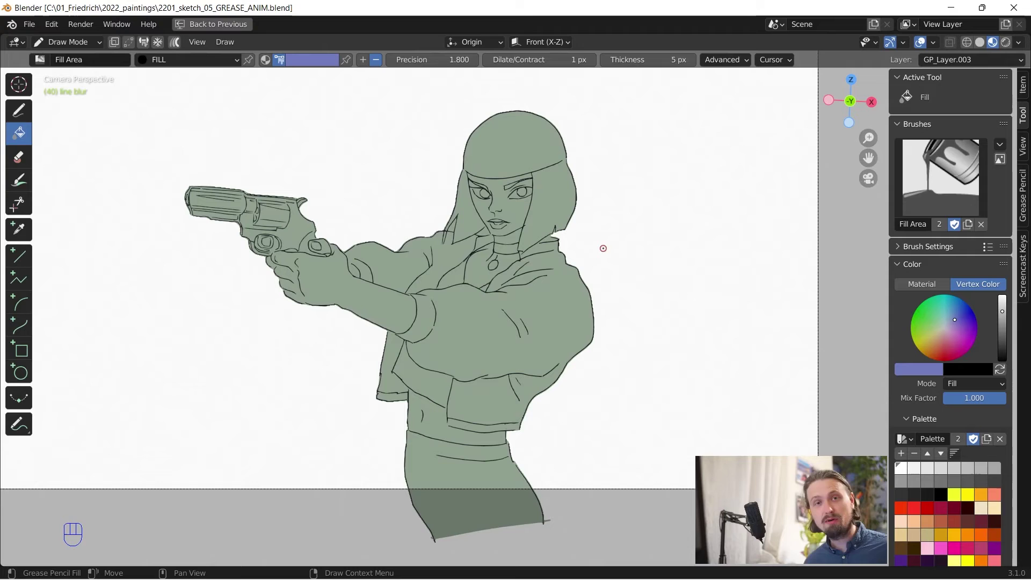
Step: Draw a short boundary stroke in the empty background beside the head and clean up the active frame's boundary strokes
{"action": "left_click_drag", "start_coordinate": [622, 206], "coordinate": [666, 188], "text": "ctrl+shift"}
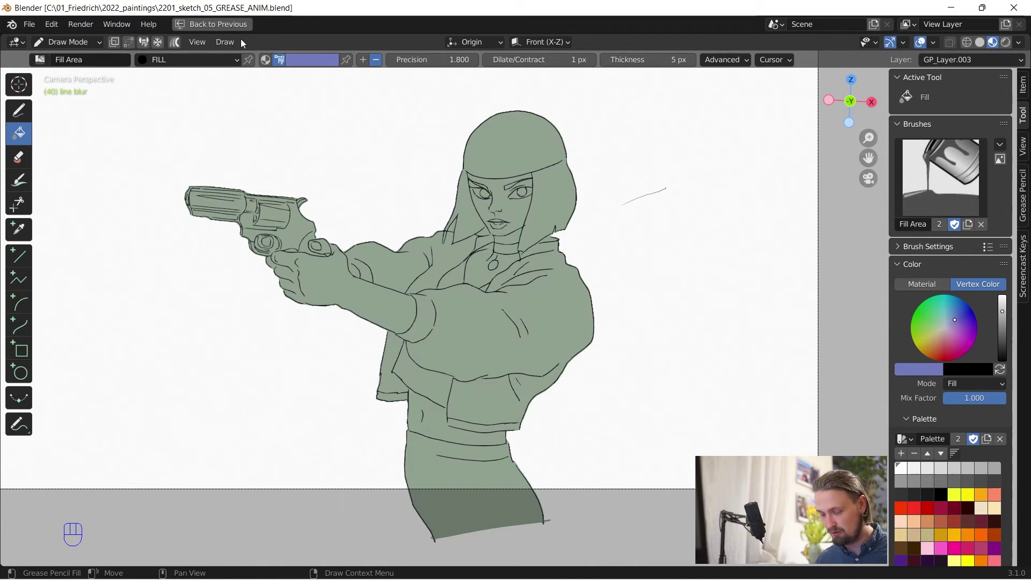
{"action": "left_click", "coordinate": [225, 42]}
{"action": "mouse_move", "coordinate": [262, 123]}
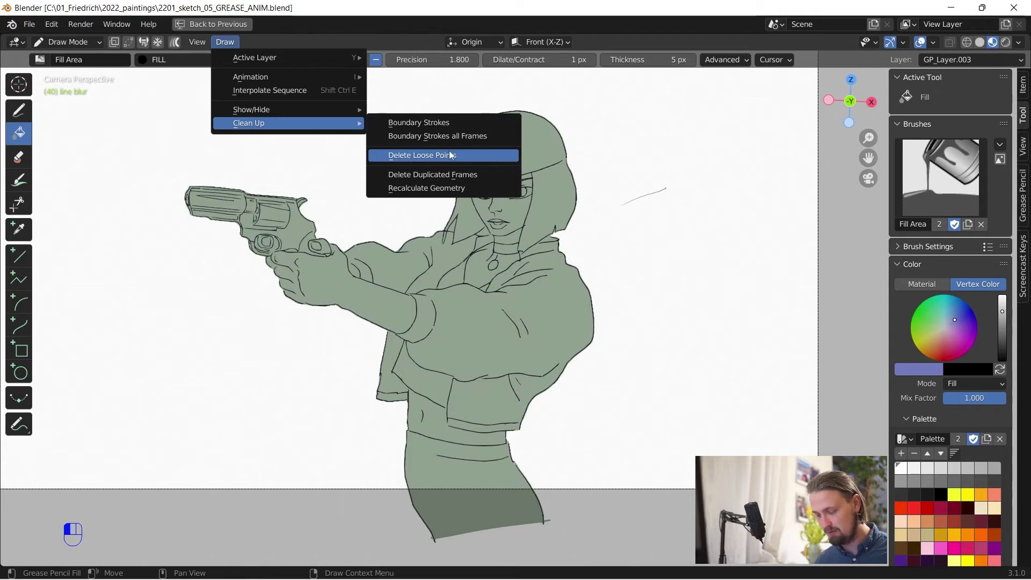
{"action": "left_click", "coordinate": [408, 122]}
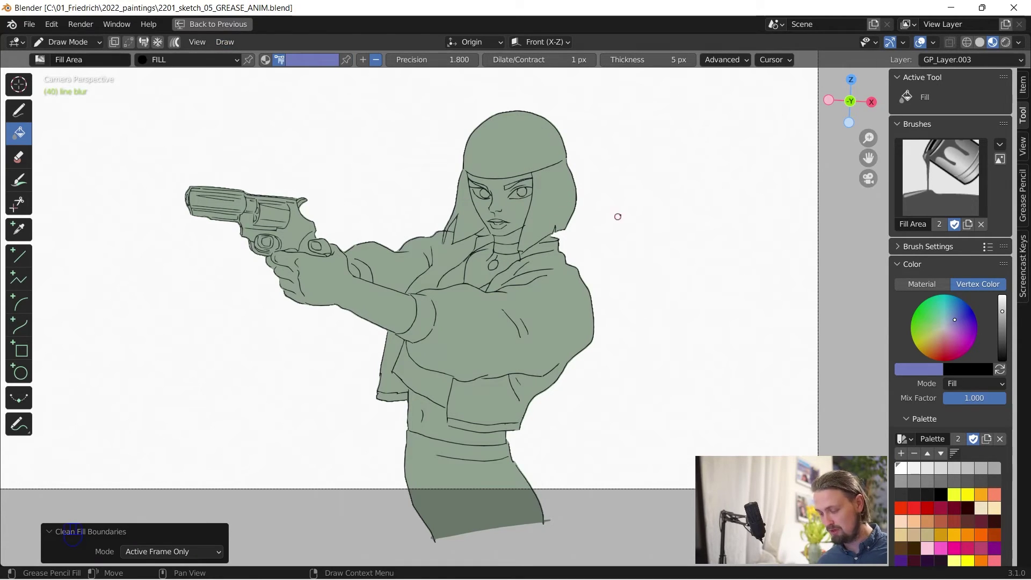
{"action": "right_click", "coordinate": [610, 206]}
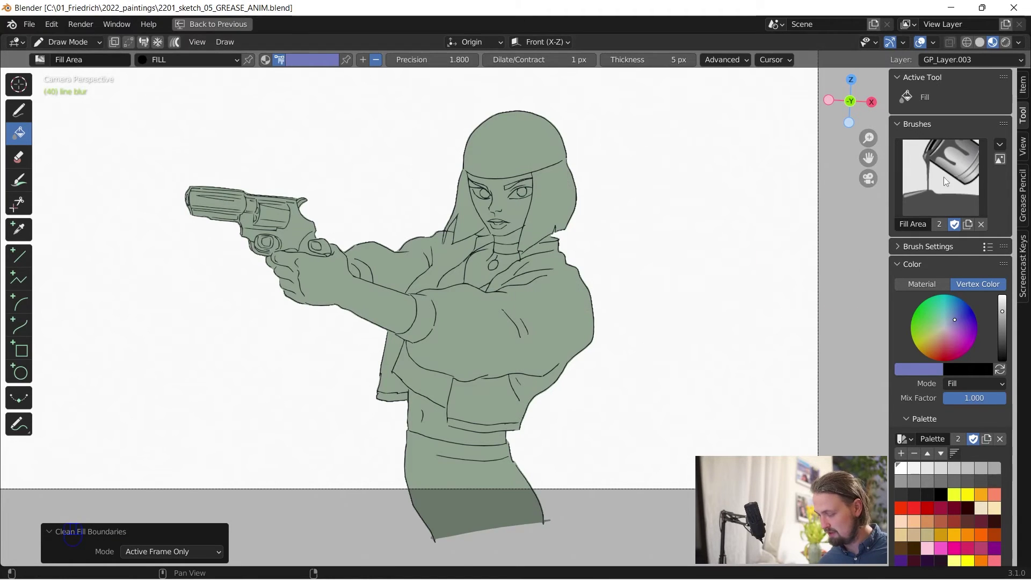
{"action": "key", "text": "e"}
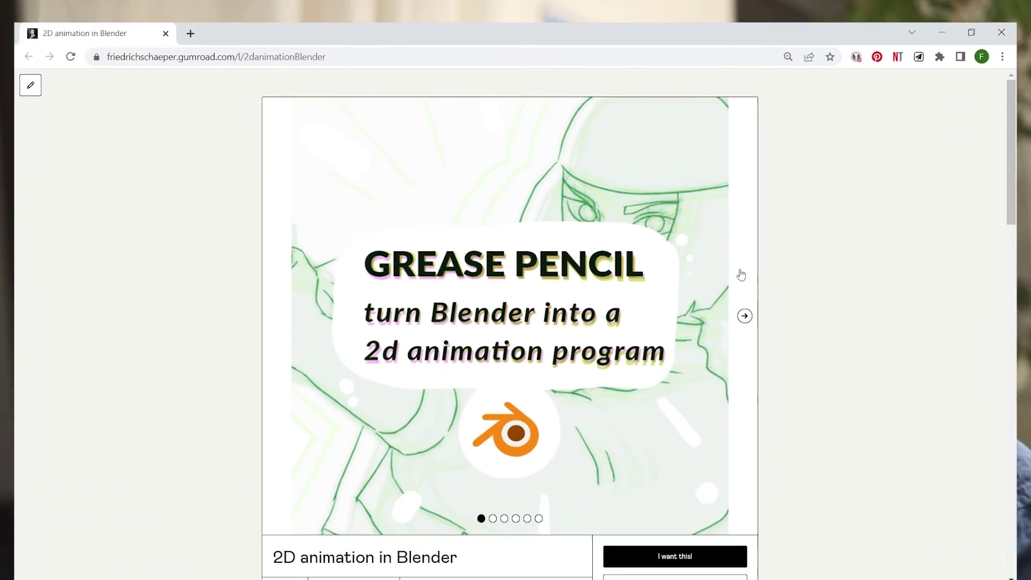
Step: Browse the preview images on the Gumroad page for 2D animation in Blender and read through the course description
{"action": "left_click", "coordinate": [751, 302]}
{"action": "left_click", "coordinate": [752, 302]}
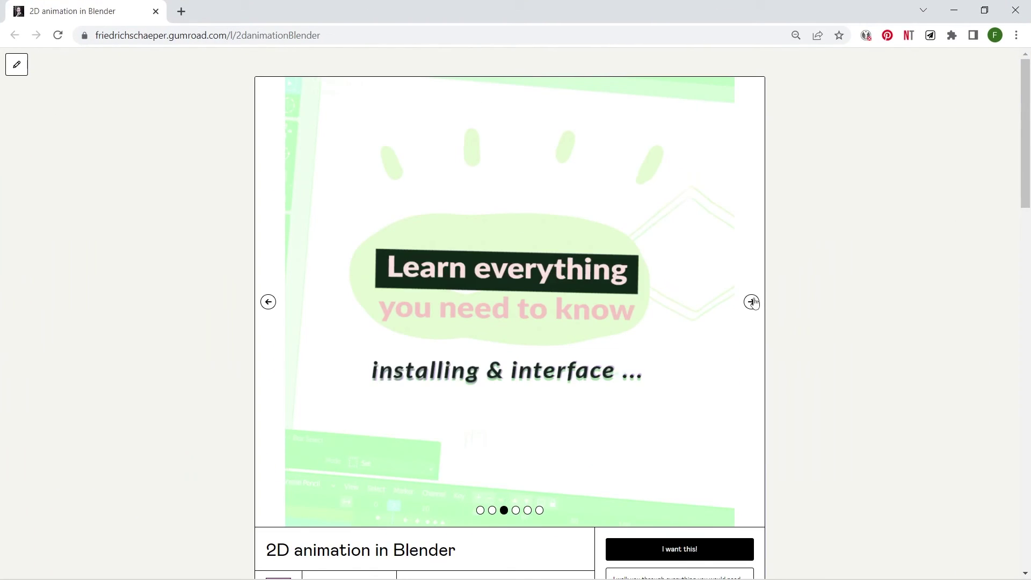
{"action": "left_click", "coordinate": [752, 302]}
{"action": "left_click", "coordinate": [751, 302]}
{"action": "left_click", "coordinate": [752, 302]}
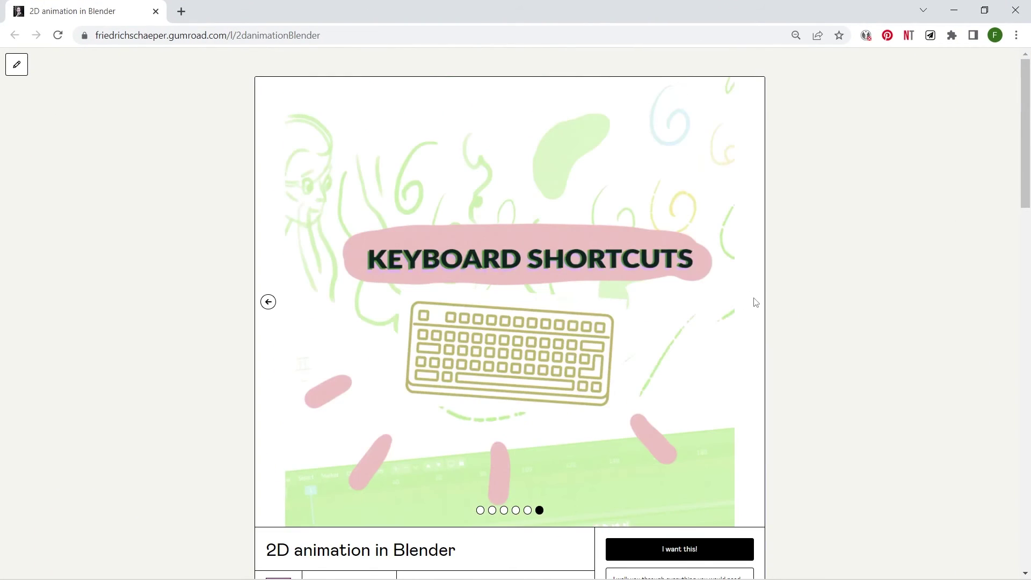
{"action": "scroll", "coordinate": [755, 303], "scroll_direction": "down", "scroll_amount": 15}
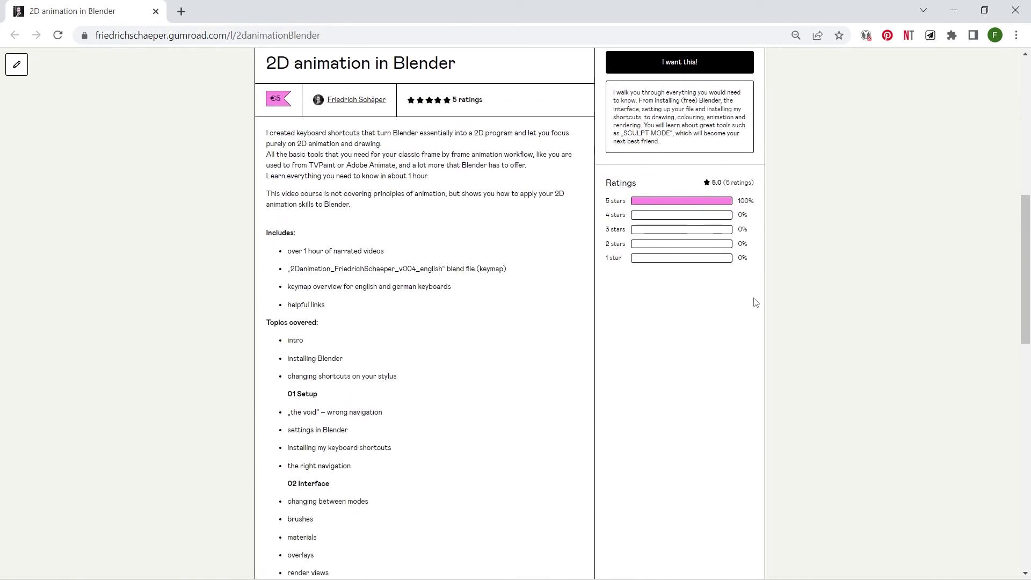
{"action": "scroll", "coordinate": [756, 302], "scroll_direction": "down", "scroll_amount": 10}
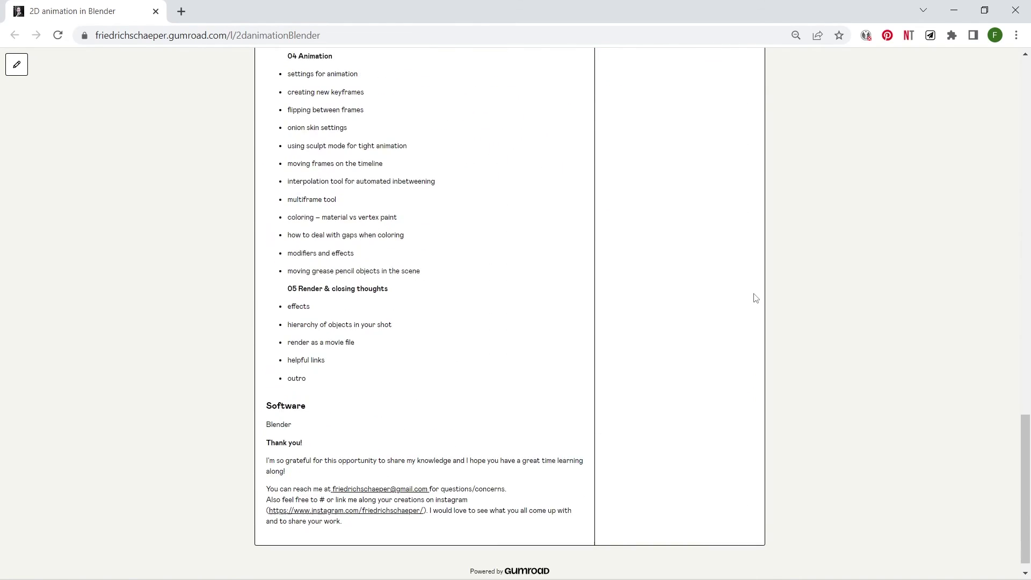